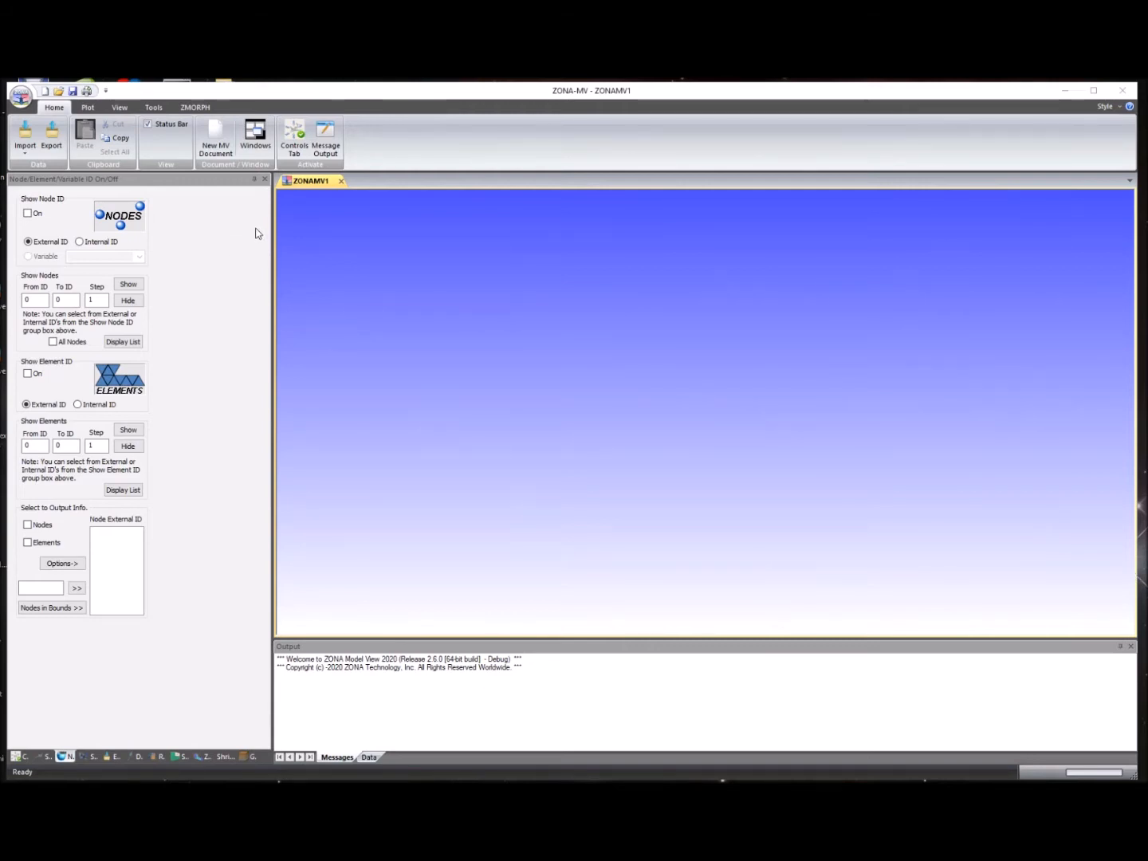
Step: Import the geometry definition file F4 Phantom.obj from the 3DGeometryOBJFiles folder
{"action": "left_click", "coordinate": [155, 109]}
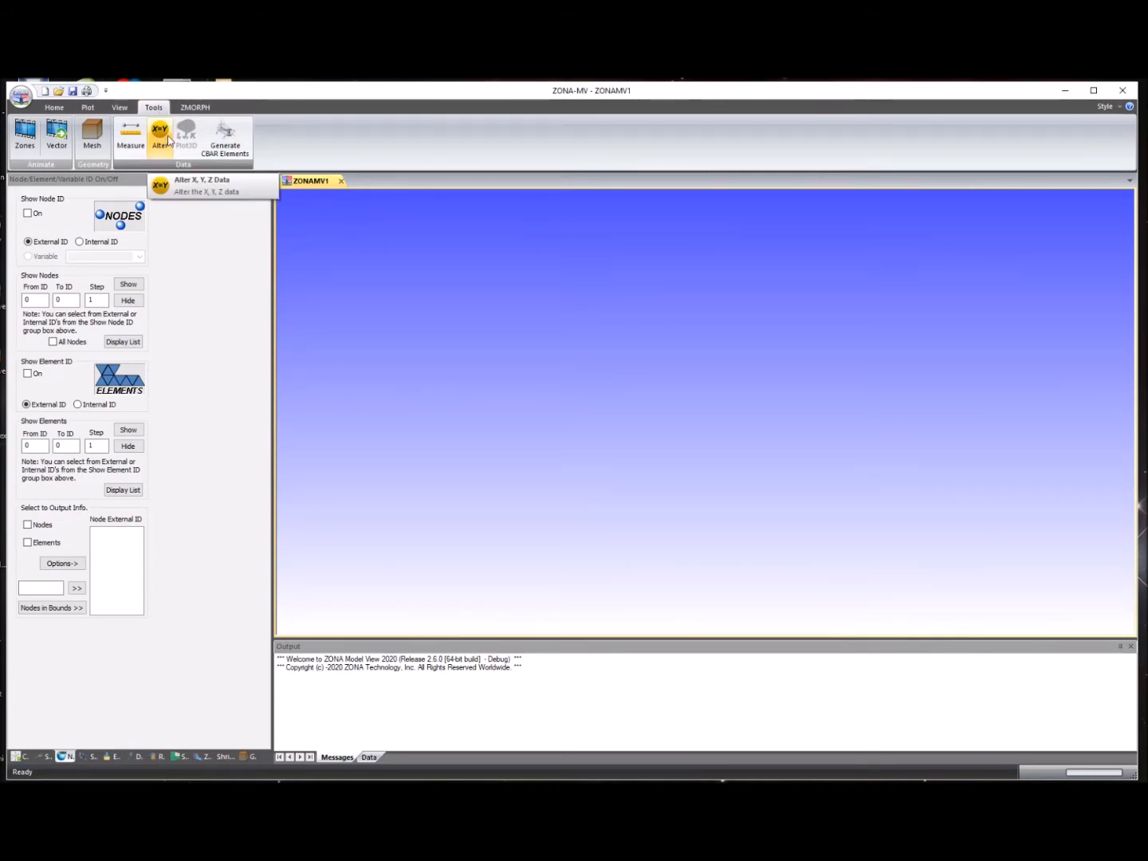
{"action": "left_click", "coordinate": [54, 106]}
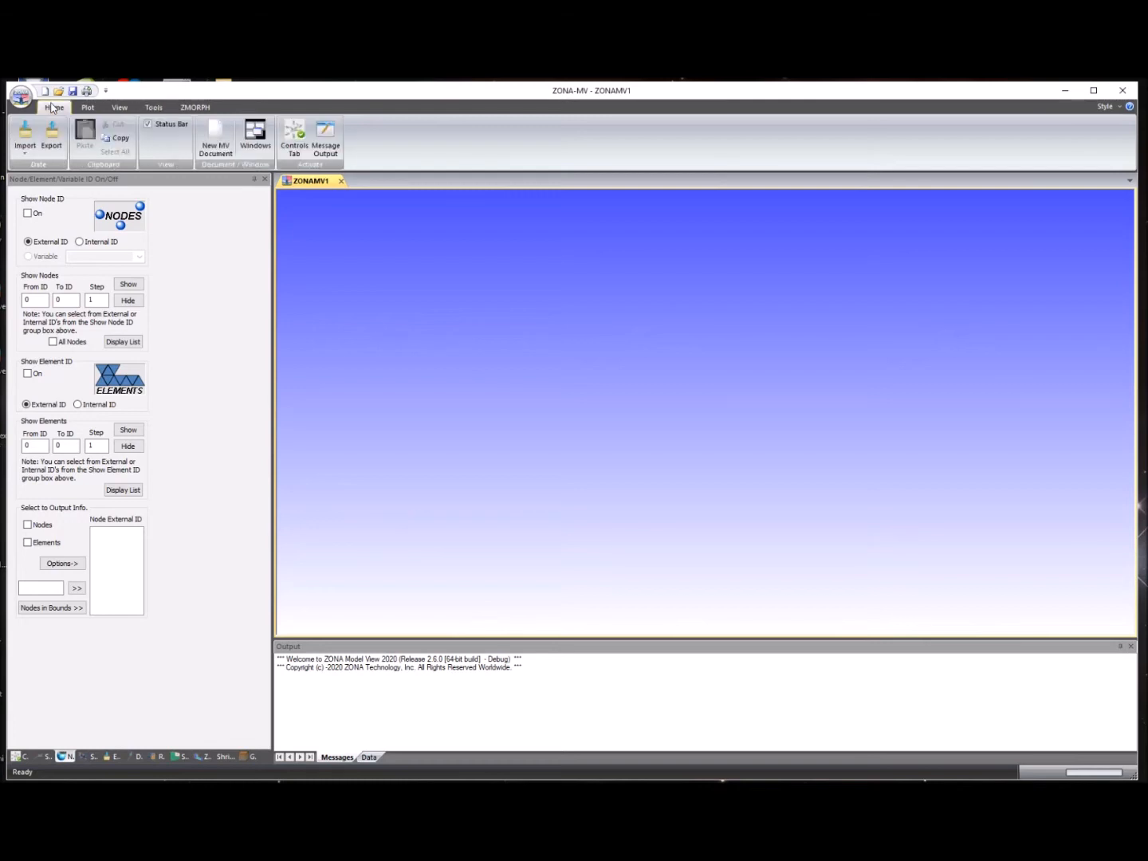
{"action": "left_click", "coordinate": [30, 151]}
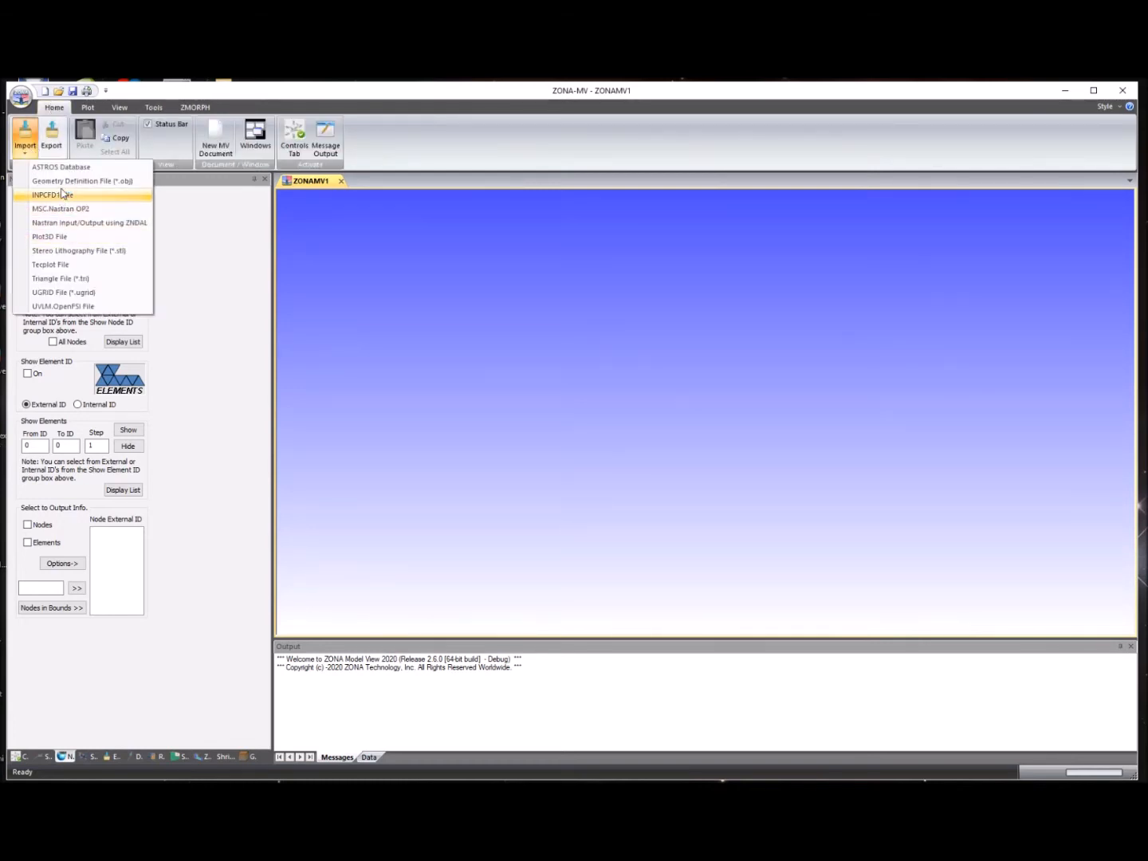
{"action": "mouse_move", "coordinate": [72, 181]}
{"action": "left_click", "coordinate": [119, 201]}
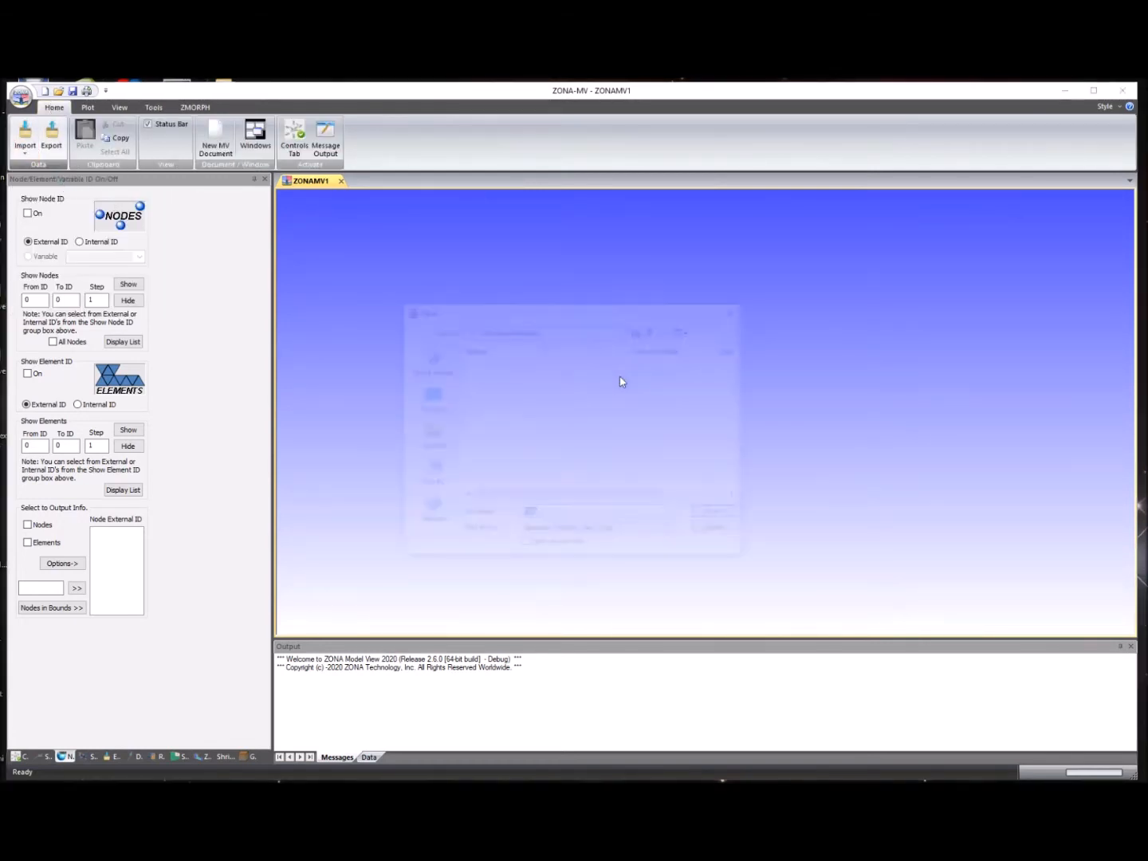
{"action": "scroll", "coordinate": [584, 410], "scroll_direction": "down", "scroll_amount": 8}
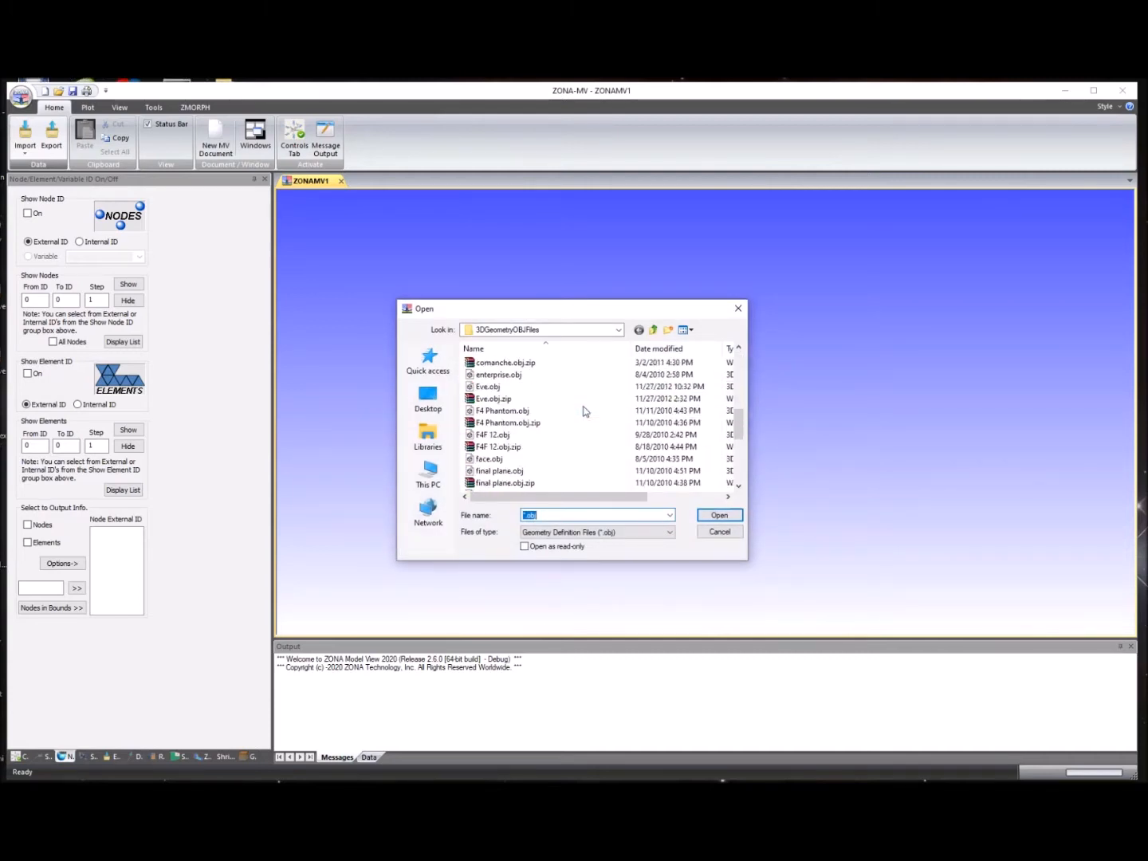
{"action": "left_click", "coordinate": [513, 411]}
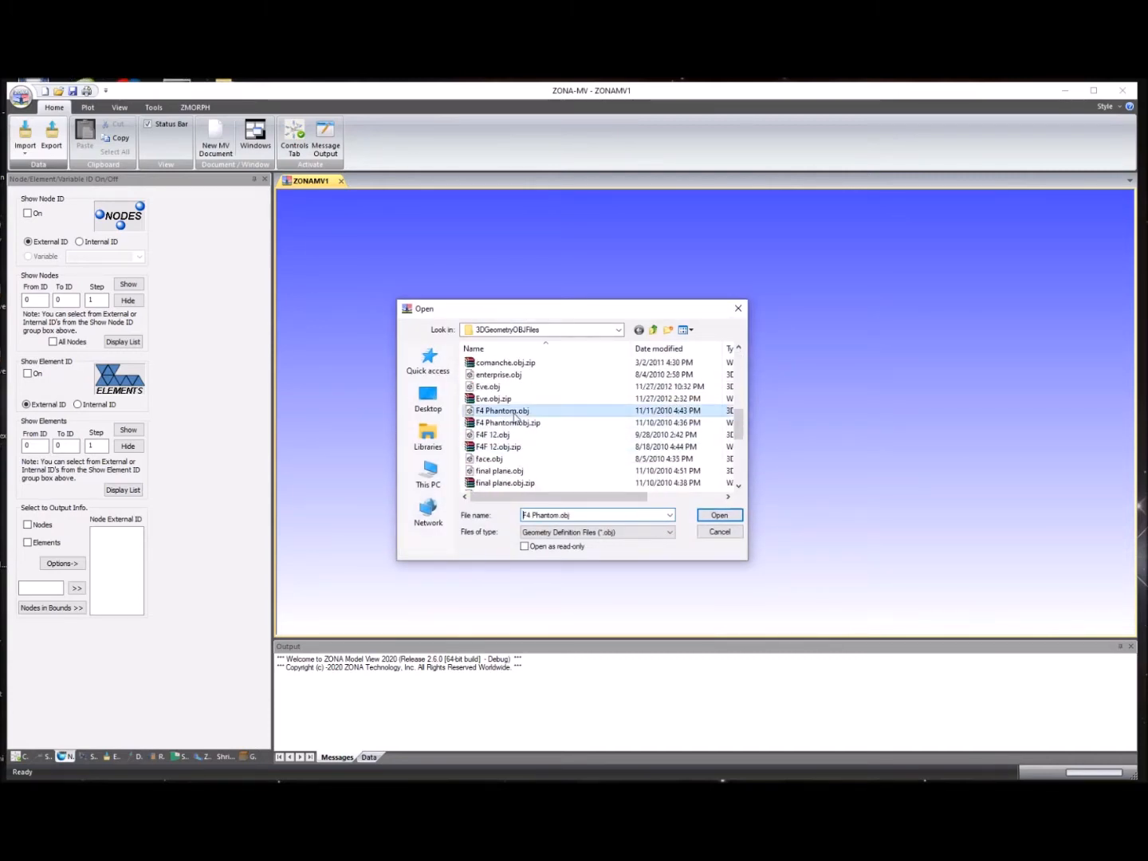
{"action": "left_click", "coordinate": [706, 514]}
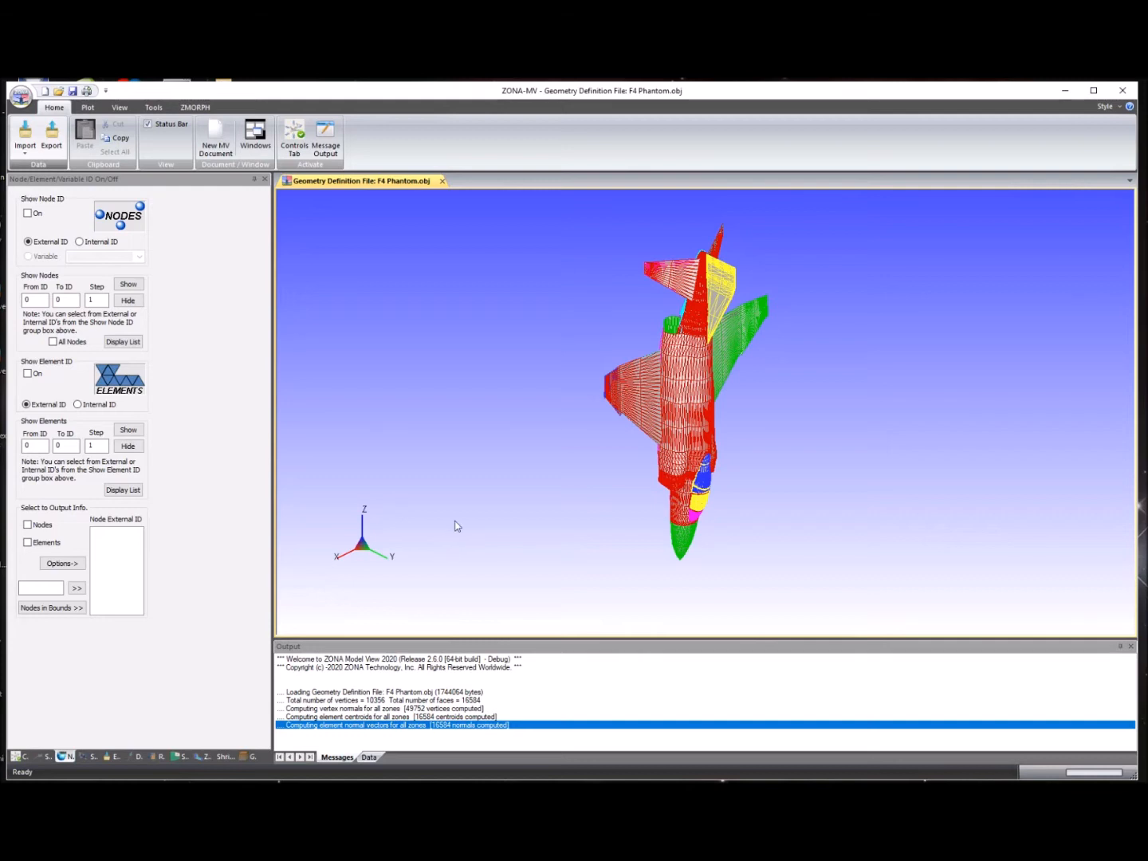
Step: Alter the aircraft model's coordinate data by swapping X and Z
{"action": "left_click", "coordinate": [152, 106]}
{"action": "left_click", "coordinate": [160, 134]}
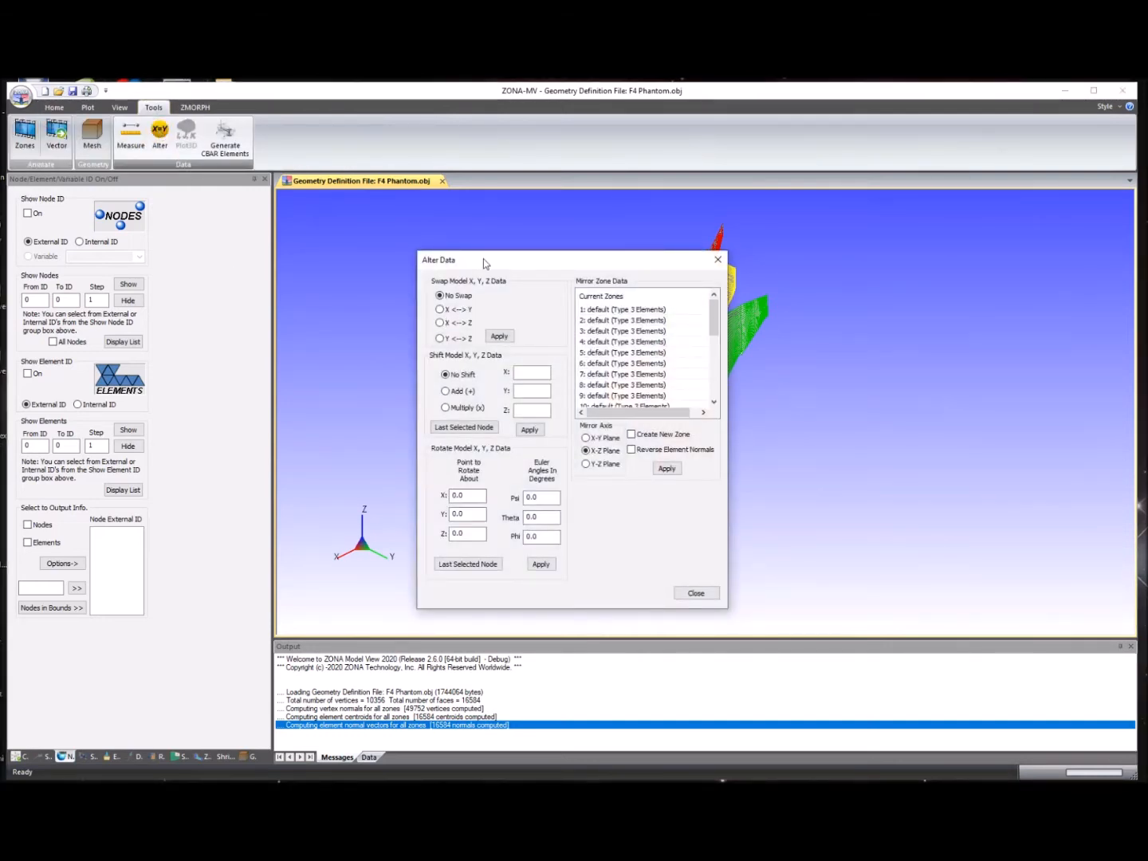
{"action": "left_click_drag", "start_coordinate": [485, 260], "coordinate": [188, 266]}
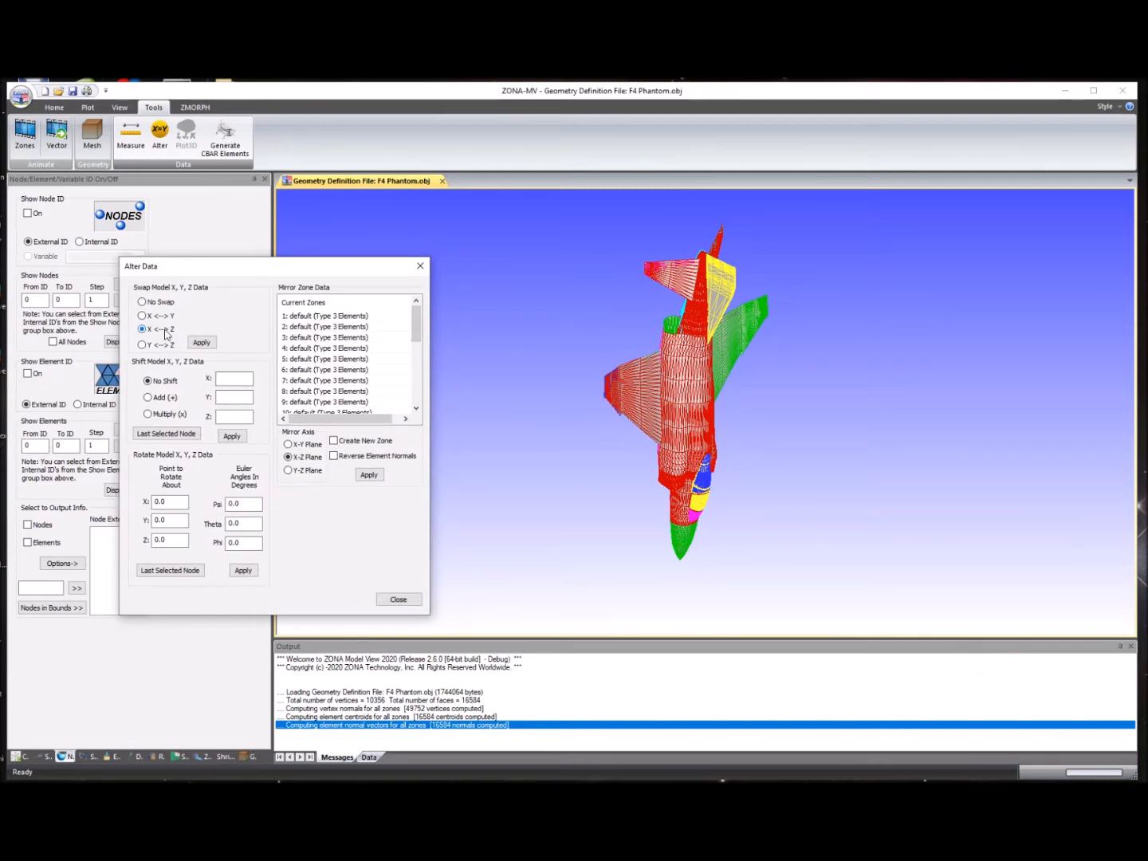
{"action": "left_click", "coordinate": [206, 342]}
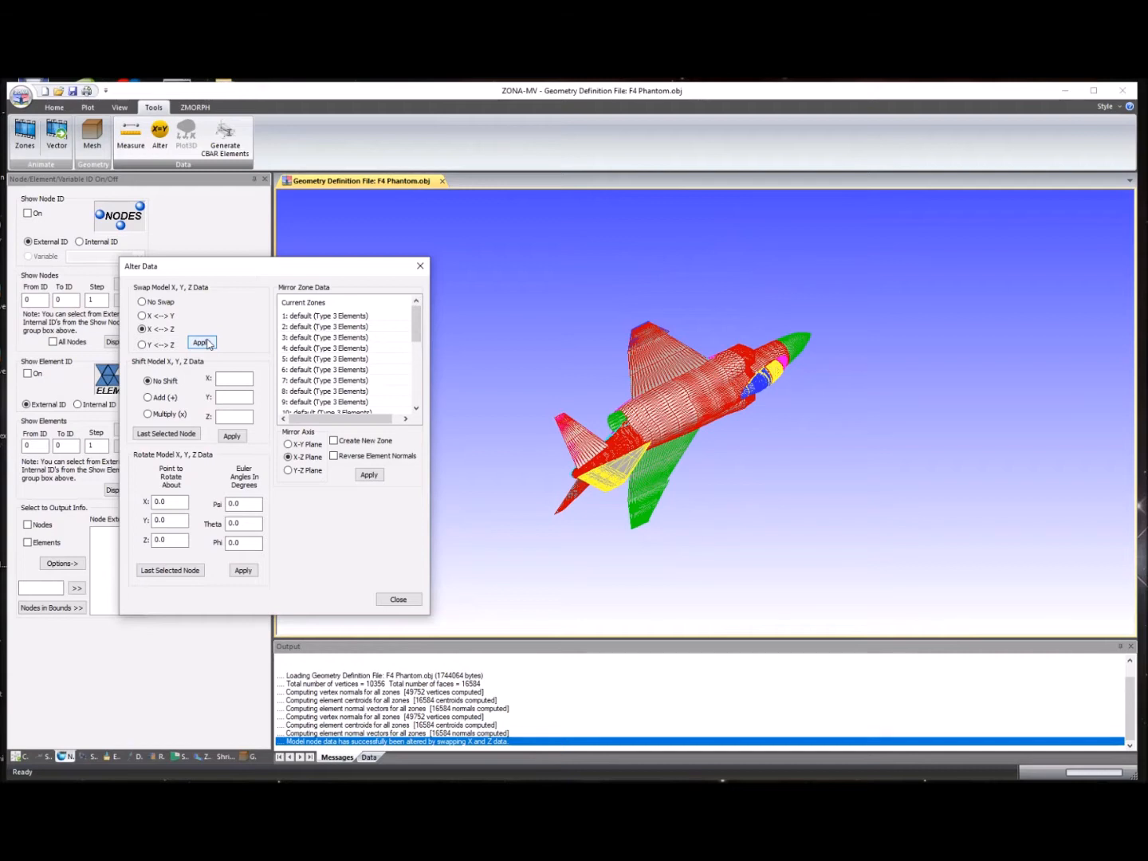
Step: Swap the model's Y and Z data and close the Alter Data dialog
{"action": "left_click_drag", "start_coordinate": [277, 269], "coordinate": [166, 283]}
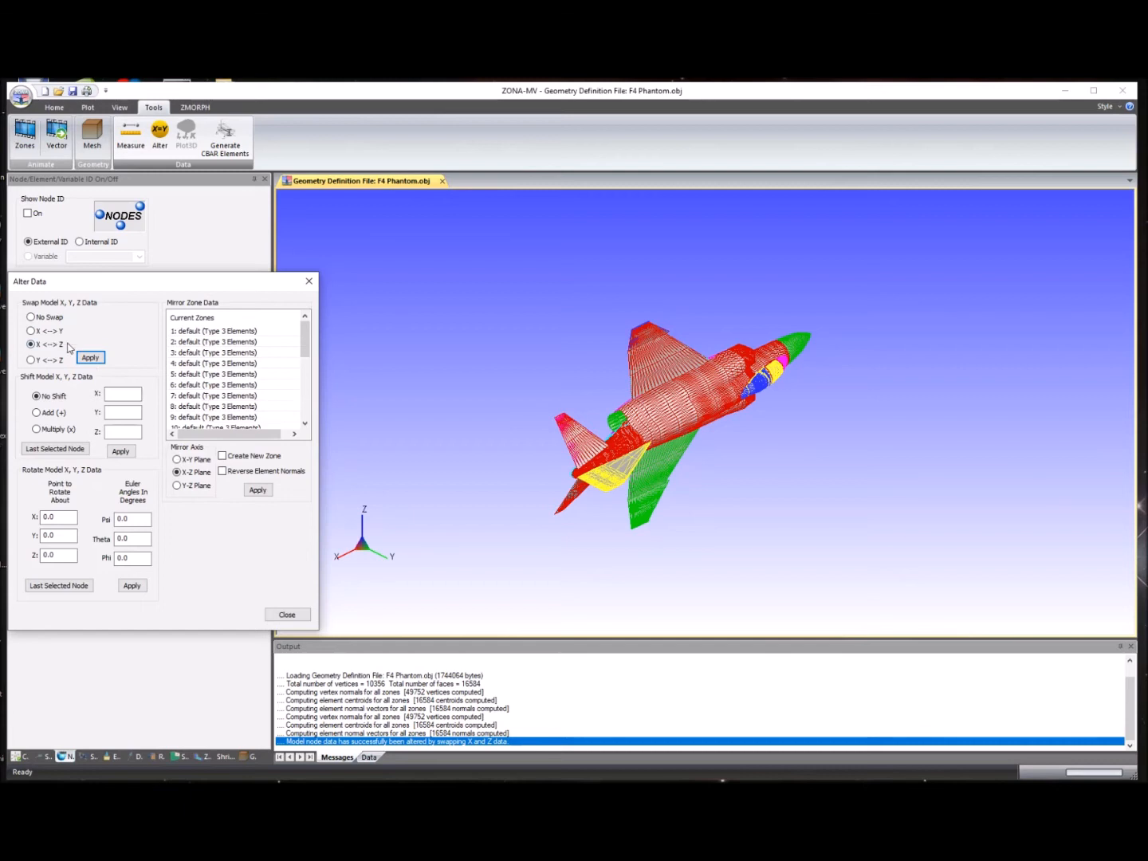
{"action": "left_click", "coordinate": [53, 363]}
{"action": "left_click", "coordinate": [90, 357]}
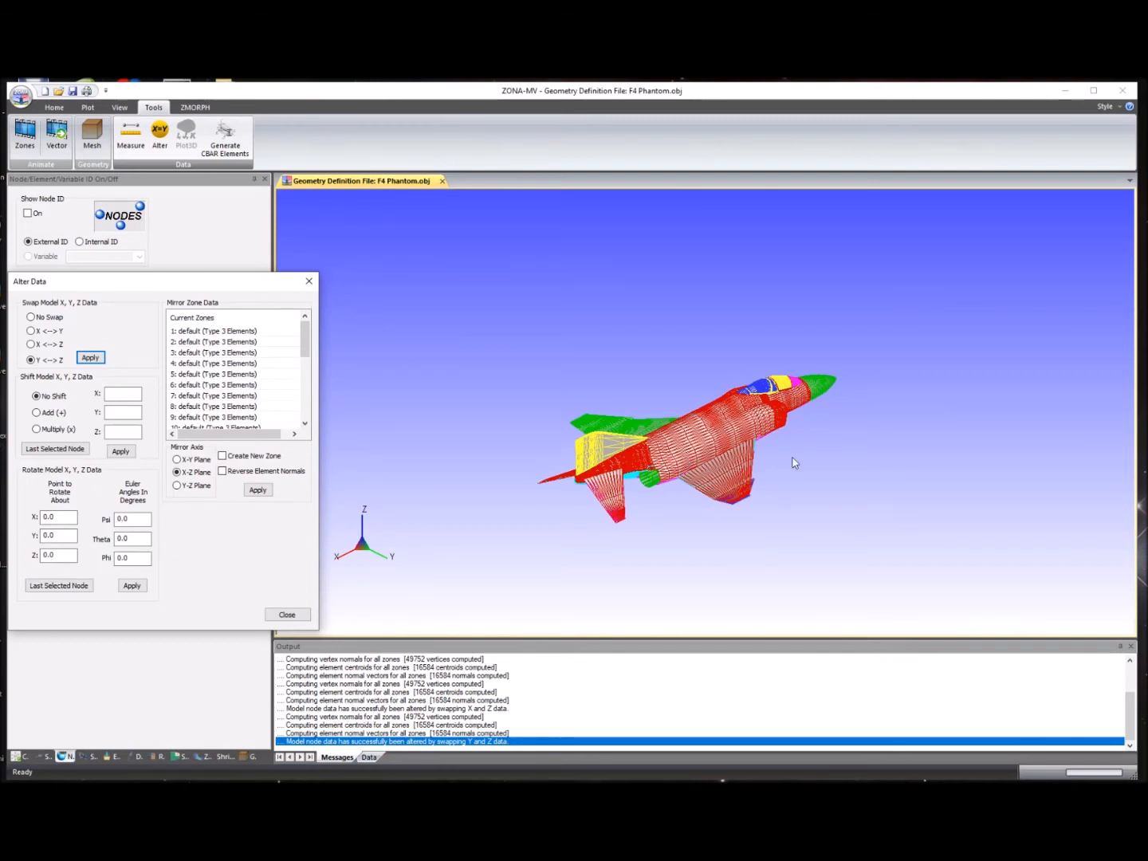
{"action": "left_click", "coordinate": [286, 615]}
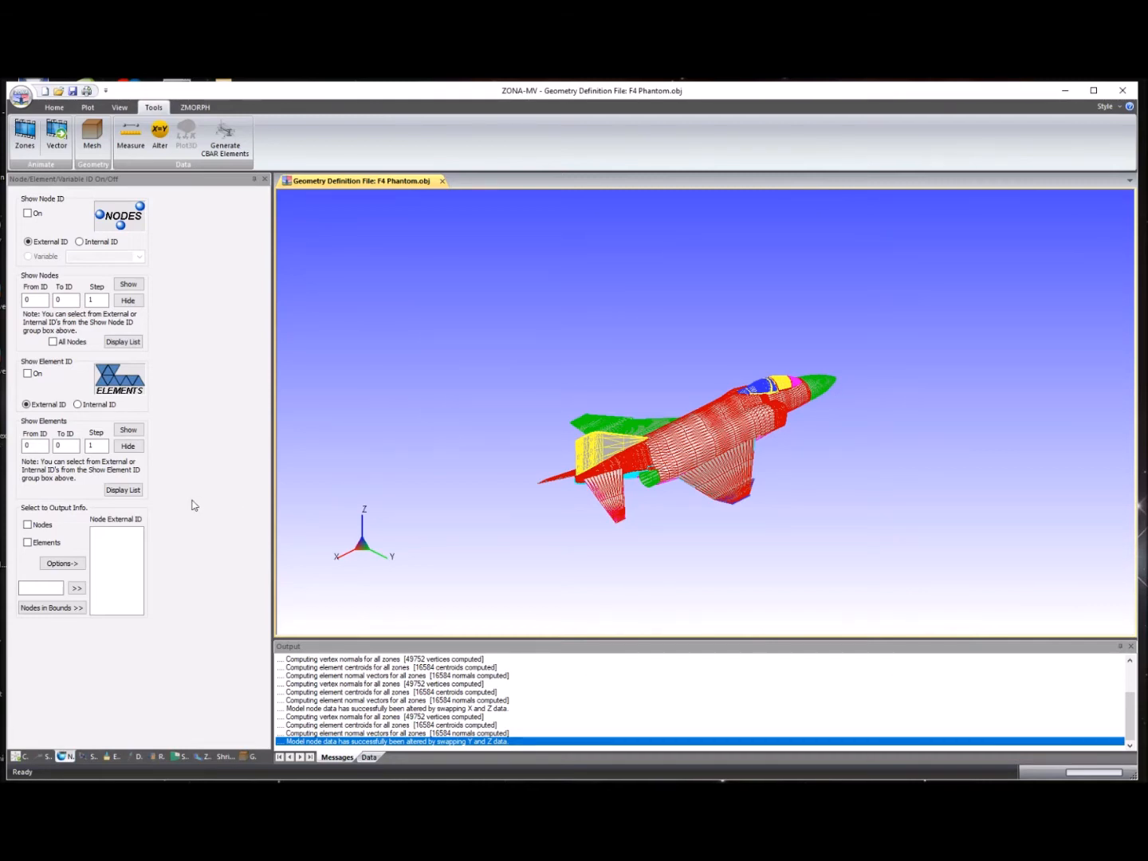
Step: Output the node information for the node at the tip of the aircraft's nose, with node selection switched off again after picking
{"action": "left_click", "coordinate": [18, 757]}
{"action": "left_click_drag", "start_coordinate": [780, 410], "coordinate": [793, 441]}
{"action": "scroll", "coordinate": [882, 357], "scroll_direction": "up", "scroll_amount": 7}
{"action": "scroll", "coordinate": [849, 371], "scroll_direction": "up", "scroll_amount": 4}
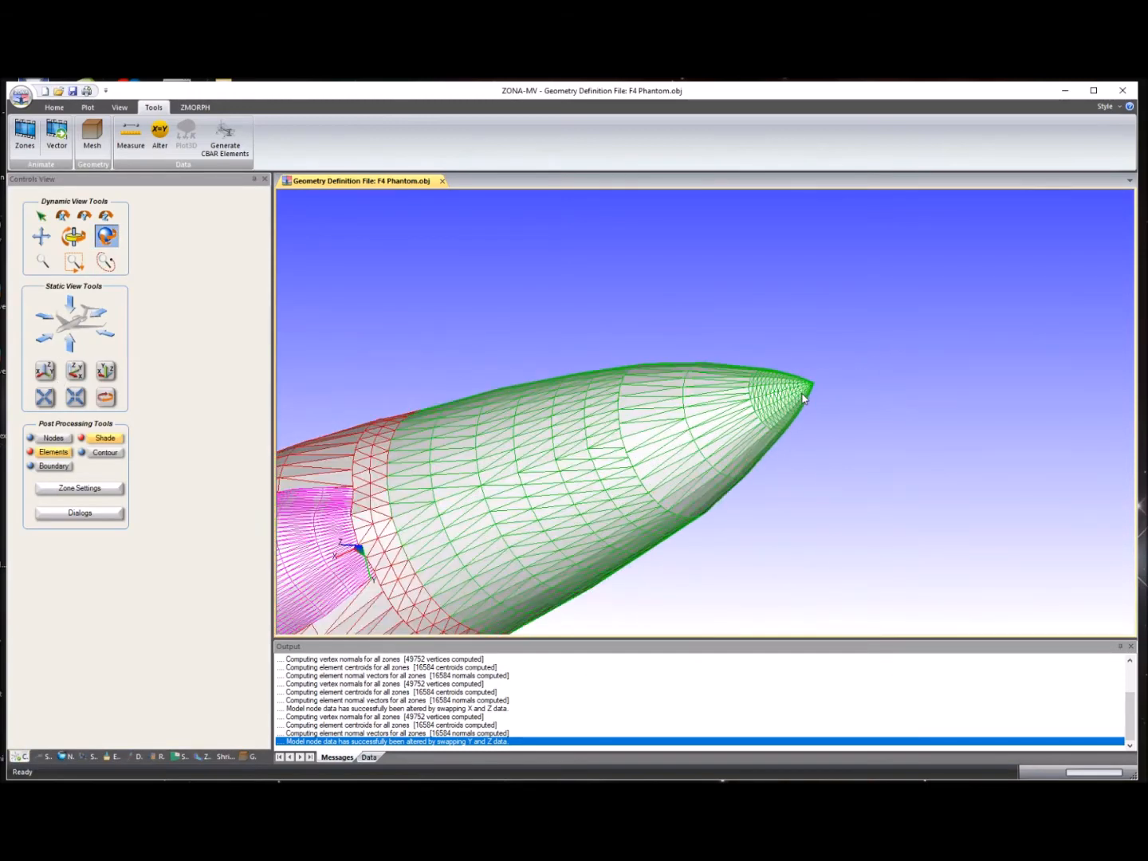
{"action": "left_click", "coordinate": [68, 758]}
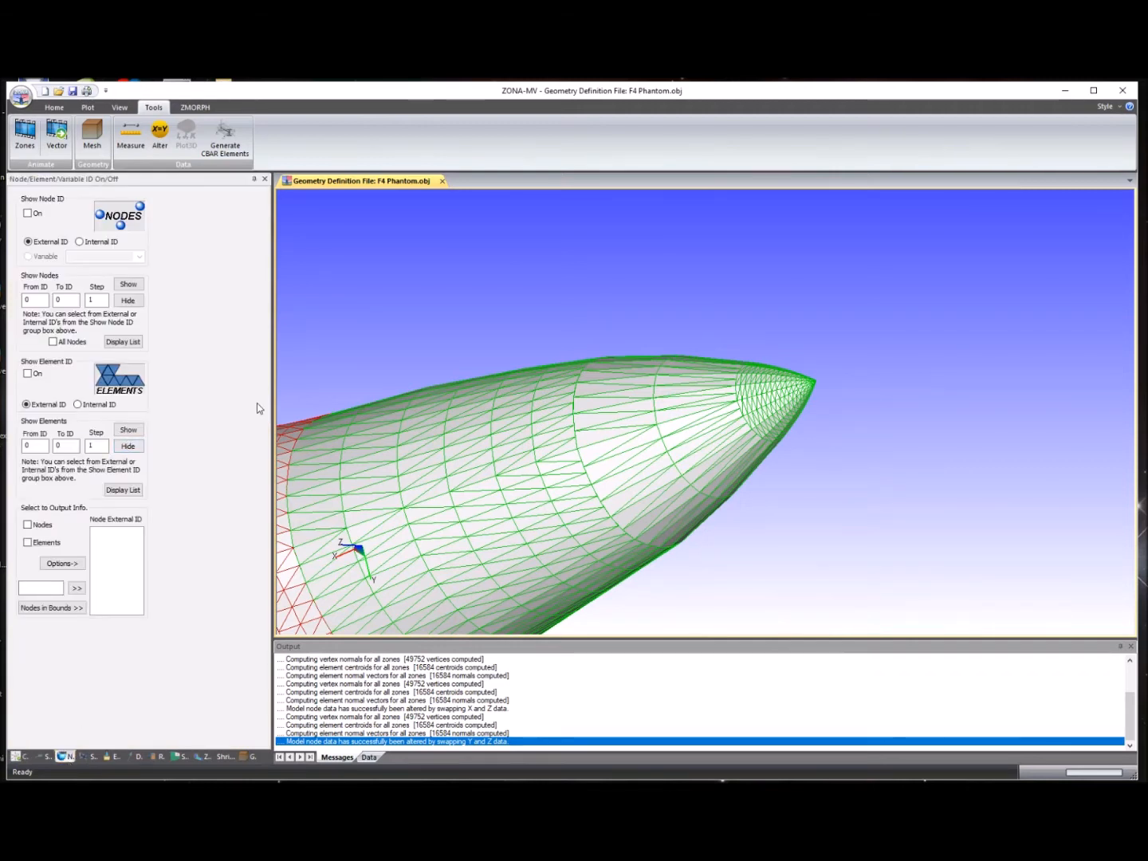
{"action": "left_click", "coordinate": [32, 526]}
{"action": "scroll", "coordinate": [842, 377], "scroll_direction": "up", "scroll_amount": 4}
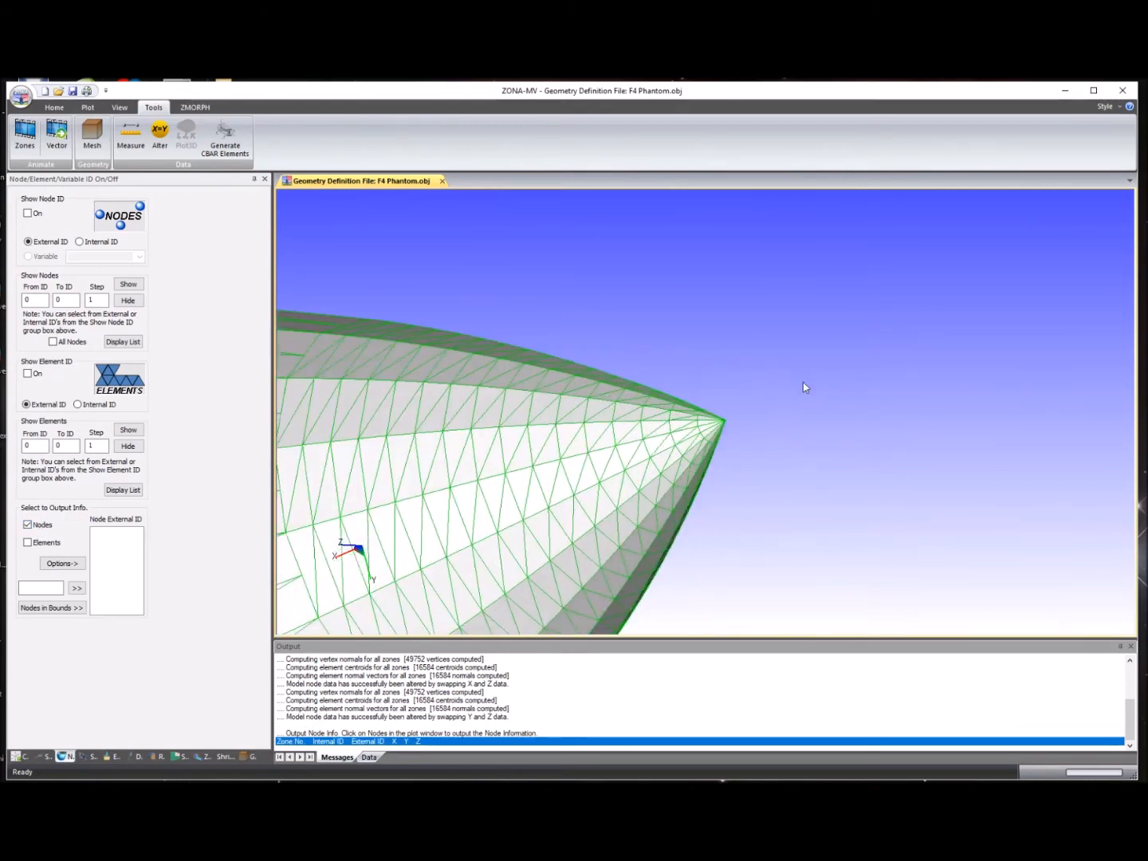
{"action": "left_click", "coordinate": [723, 419]}
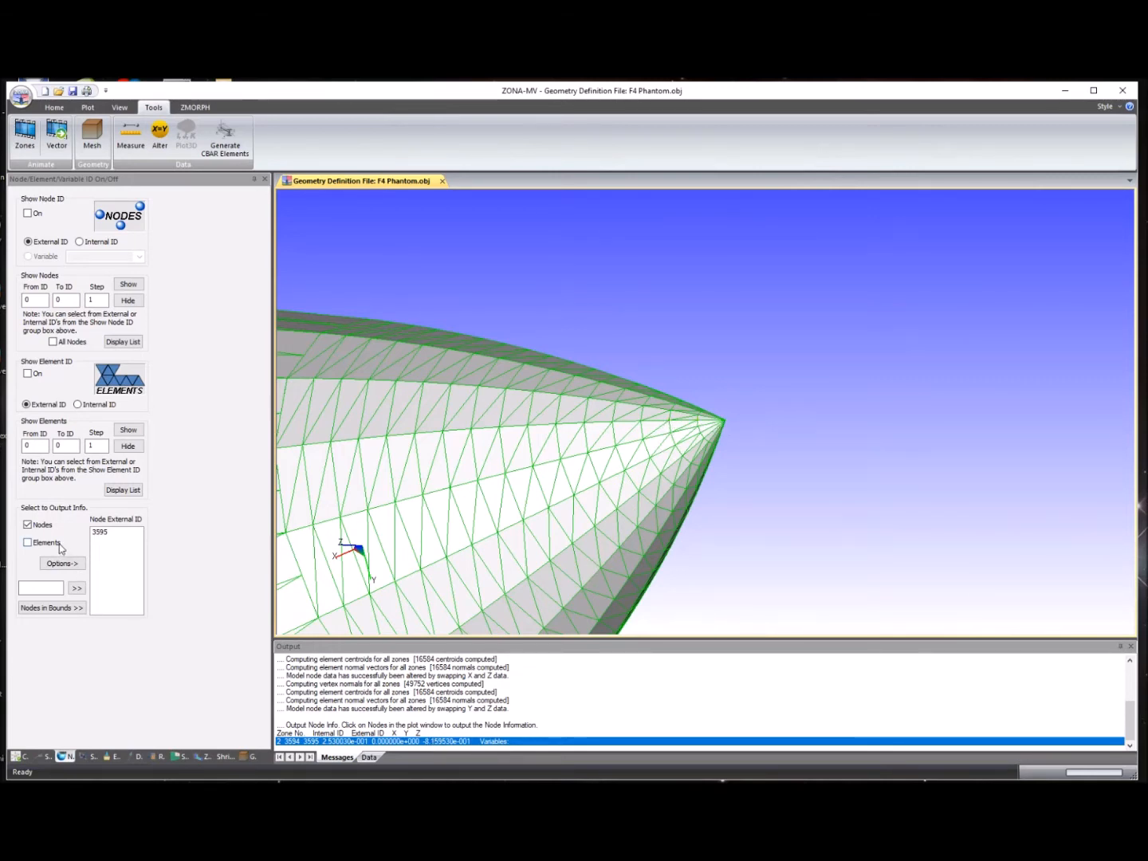
{"action": "scroll", "coordinate": [484, 360], "scroll_direction": "down", "scroll_amount": 5}
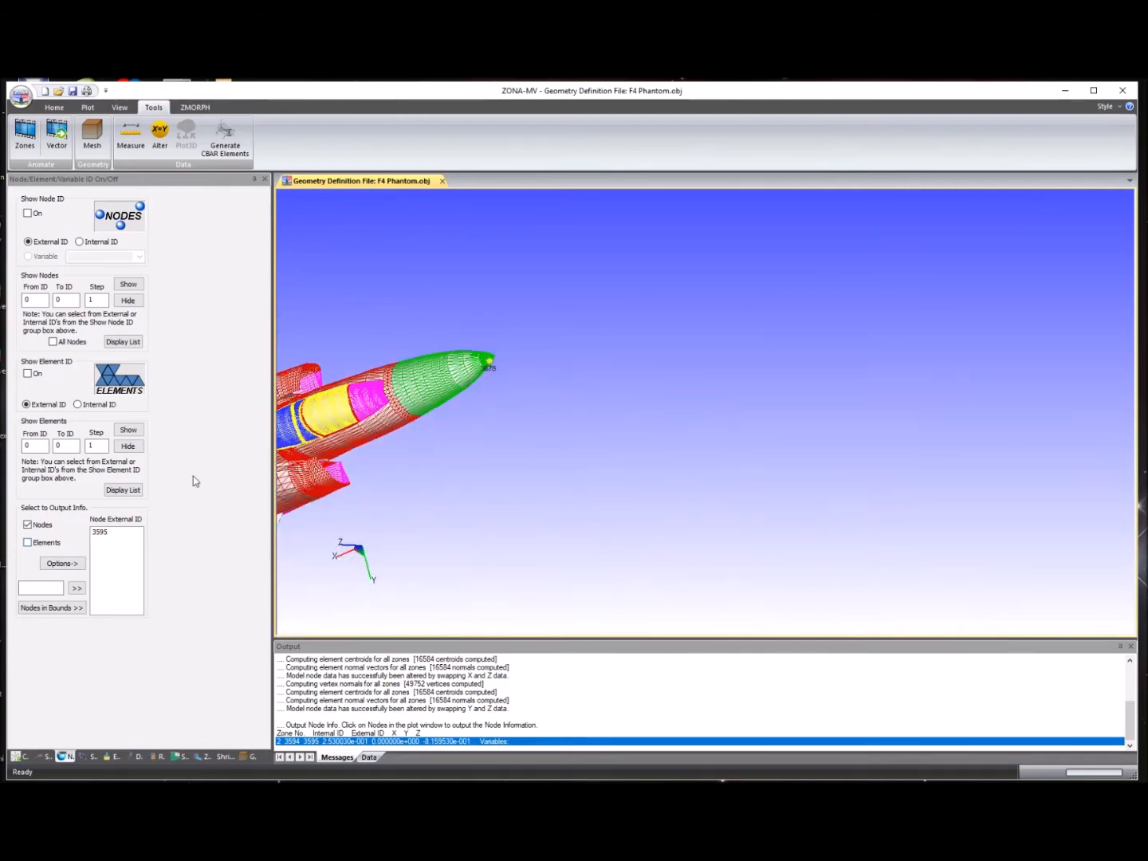
{"action": "left_click", "coordinate": [40, 524]}
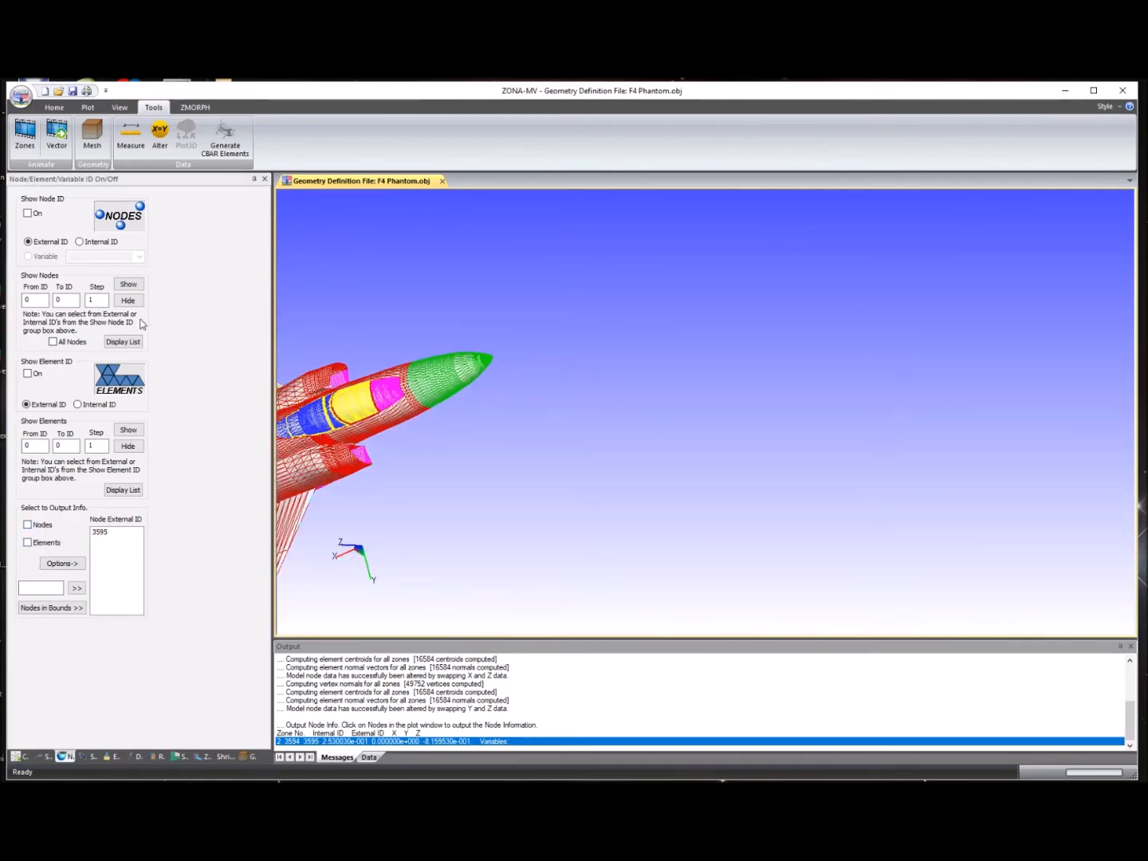
Step: Shift the model by adding X -0.253003, Y 0.000000 and Z 0.815953, based on the last selected node's coordinates
{"action": "left_click", "coordinate": [157, 135]}
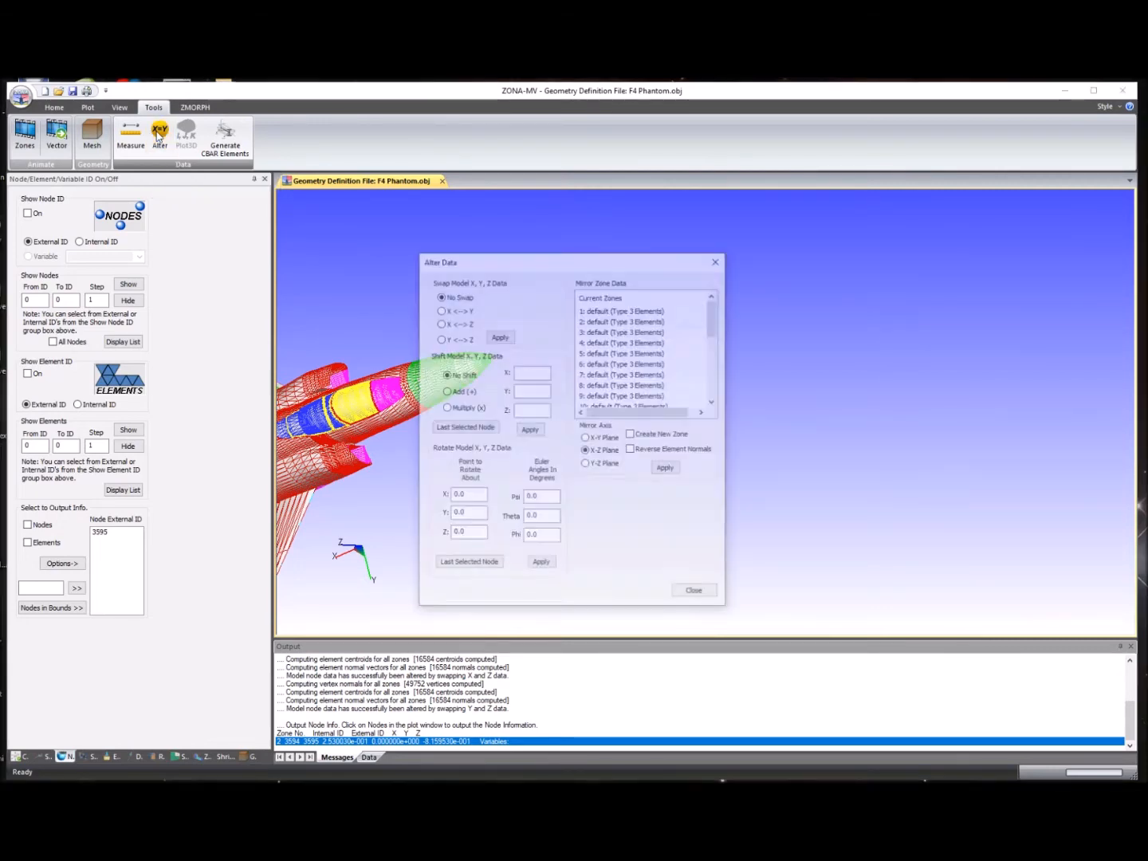
{"action": "left_click_drag", "start_coordinate": [549, 264], "coordinate": [177, 264]}
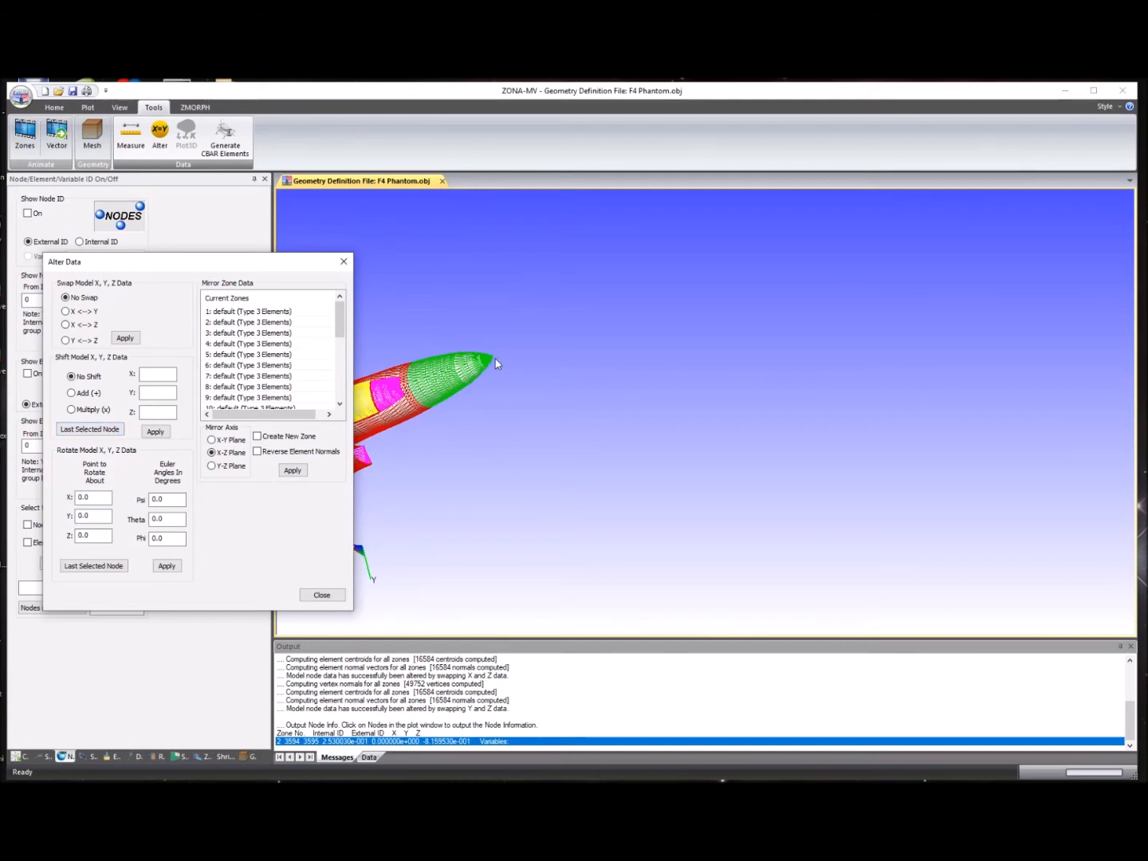
{"action": "left_click", "coordinate": [91, 433]}
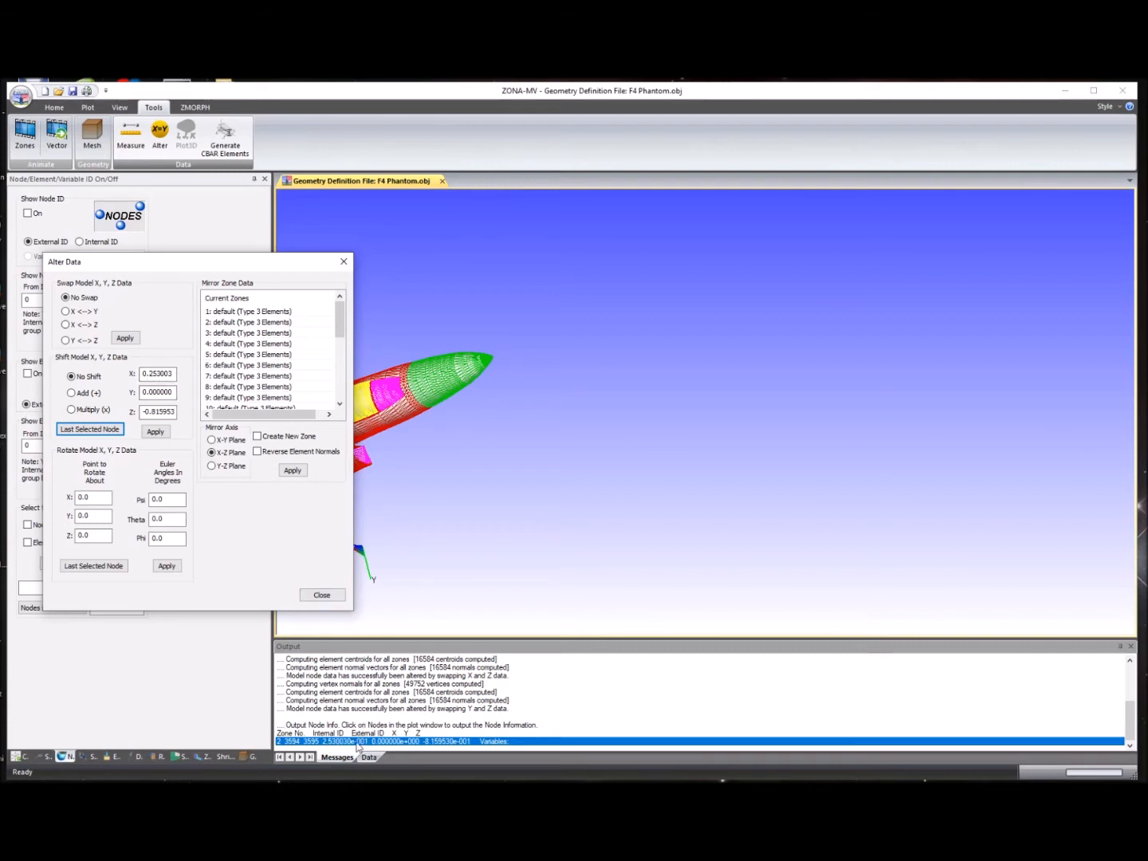
{"action": "left_click", "coordinate": [142, 373]}
{"action": "type", "text": "-"}
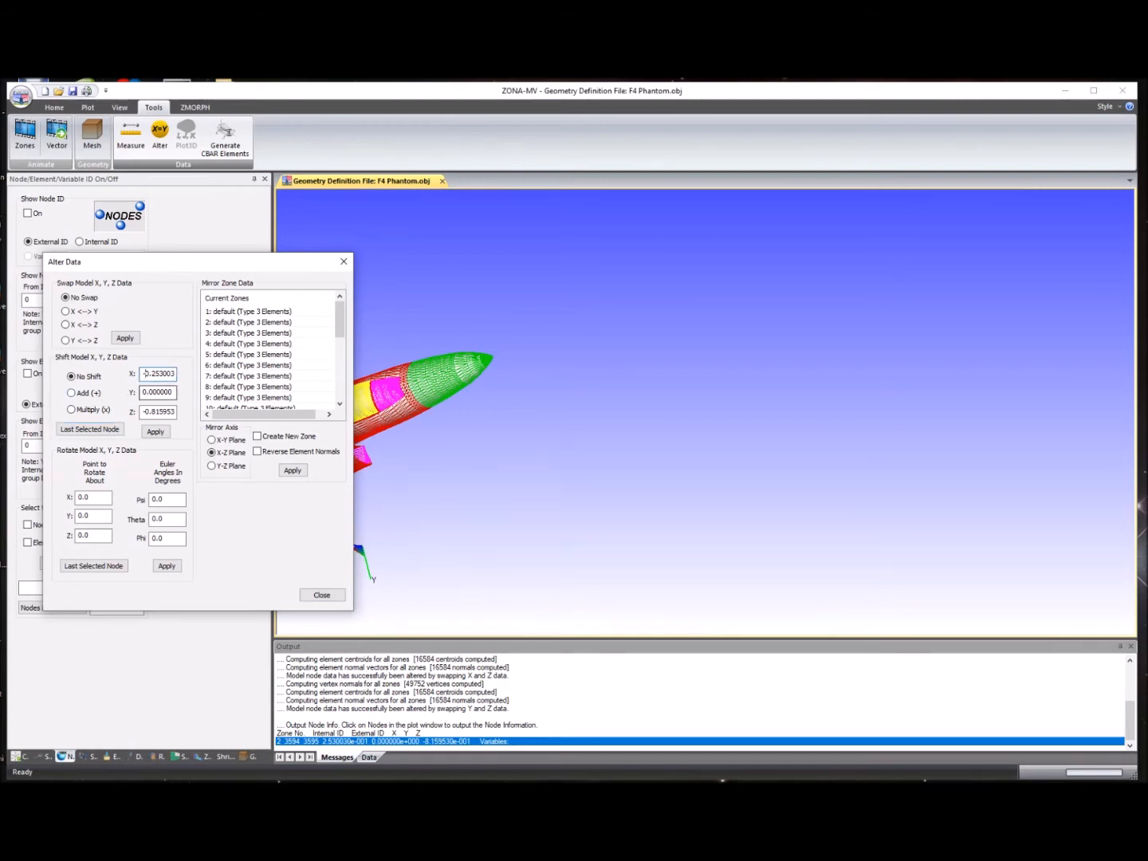
{"action": "left_click", "coordinate": [144, 412]}
{"action": "left_click", "coordinate": [77, 394]}
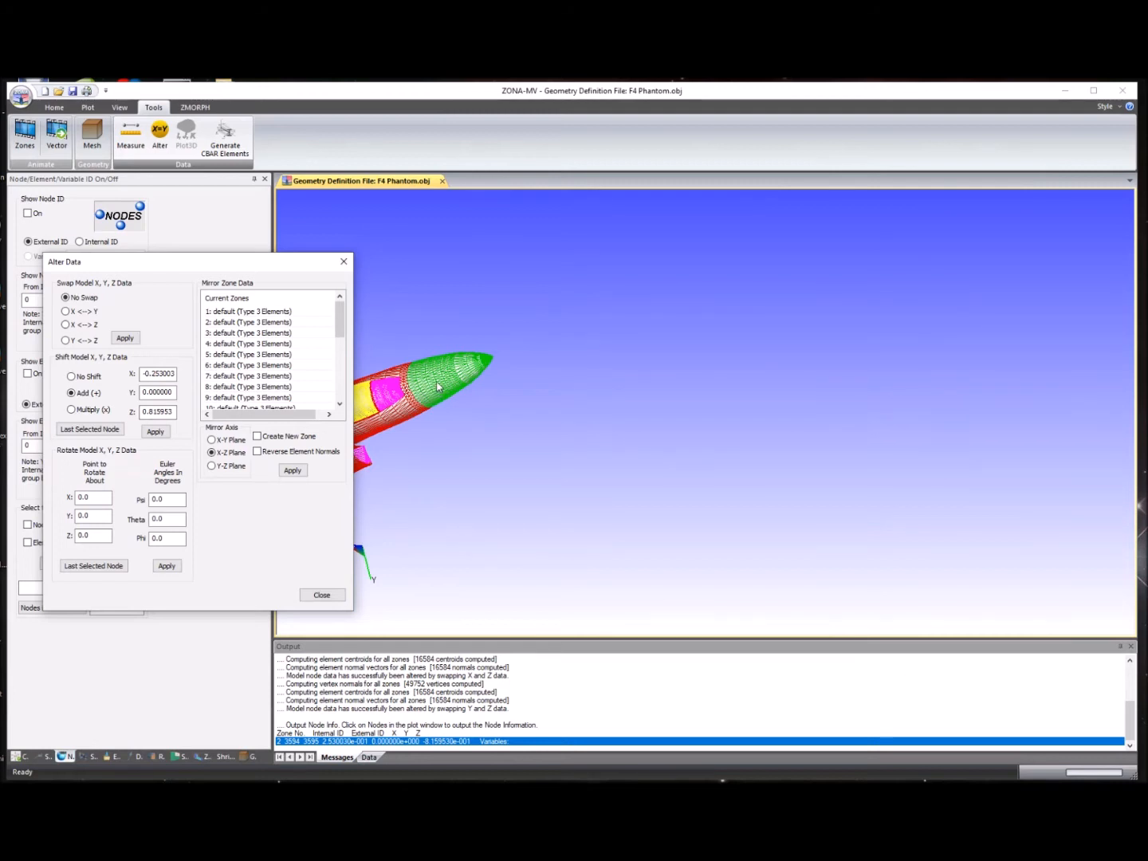
{"action": "left_click", "coordinate": [147, 434]}
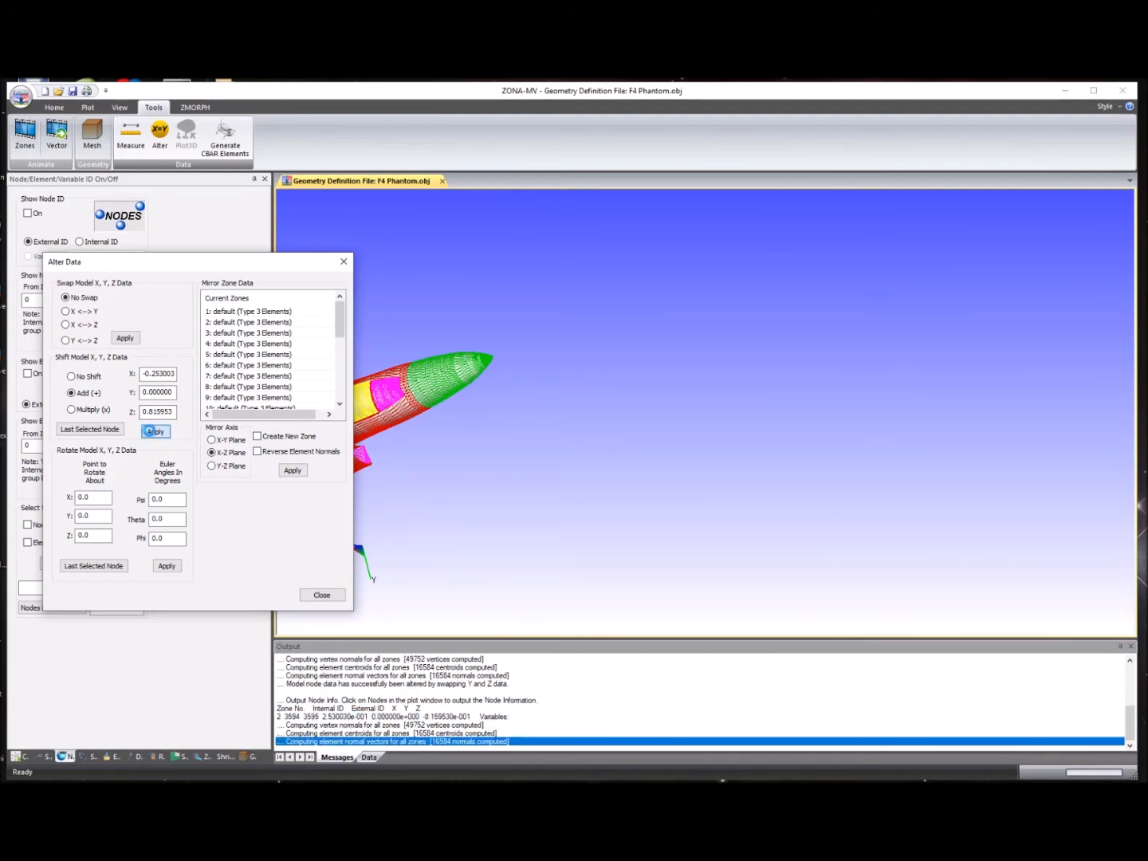
{"action": "left_click", "coordinate": [321, 594]}
Step: Check the coordinates of the shifted nose-tip node by outputting its node information
{"action": "left_click_drag", "start_coordinate": [547, 484], "coordinate": [527, 404]}
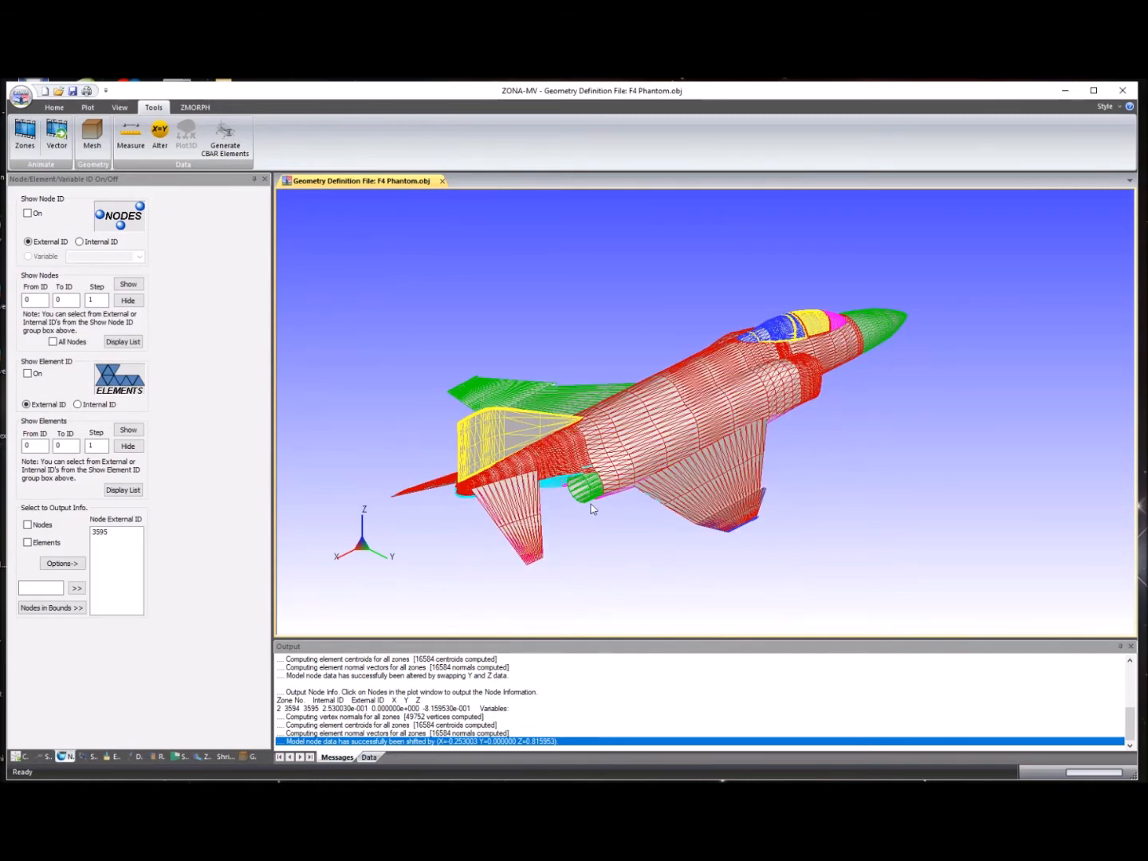
{"action": "left_click_drag", "start_coordinate": [571, 502], "coordinate": [536, 523]}
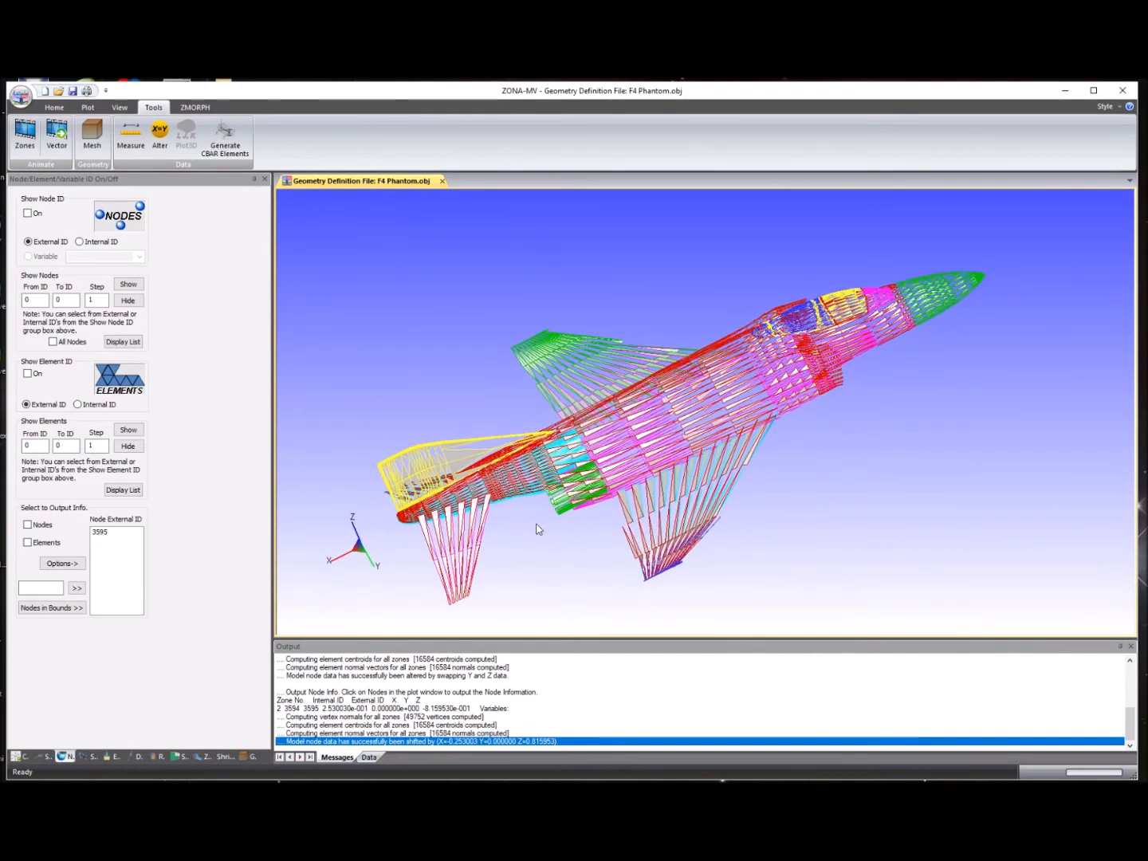
{"action": "left_click", "coordinate": [35, 527]}
{"action": "scroll", "coordinate": [994, 275], "scroll_direction": "up", "scroll_amount": 5}
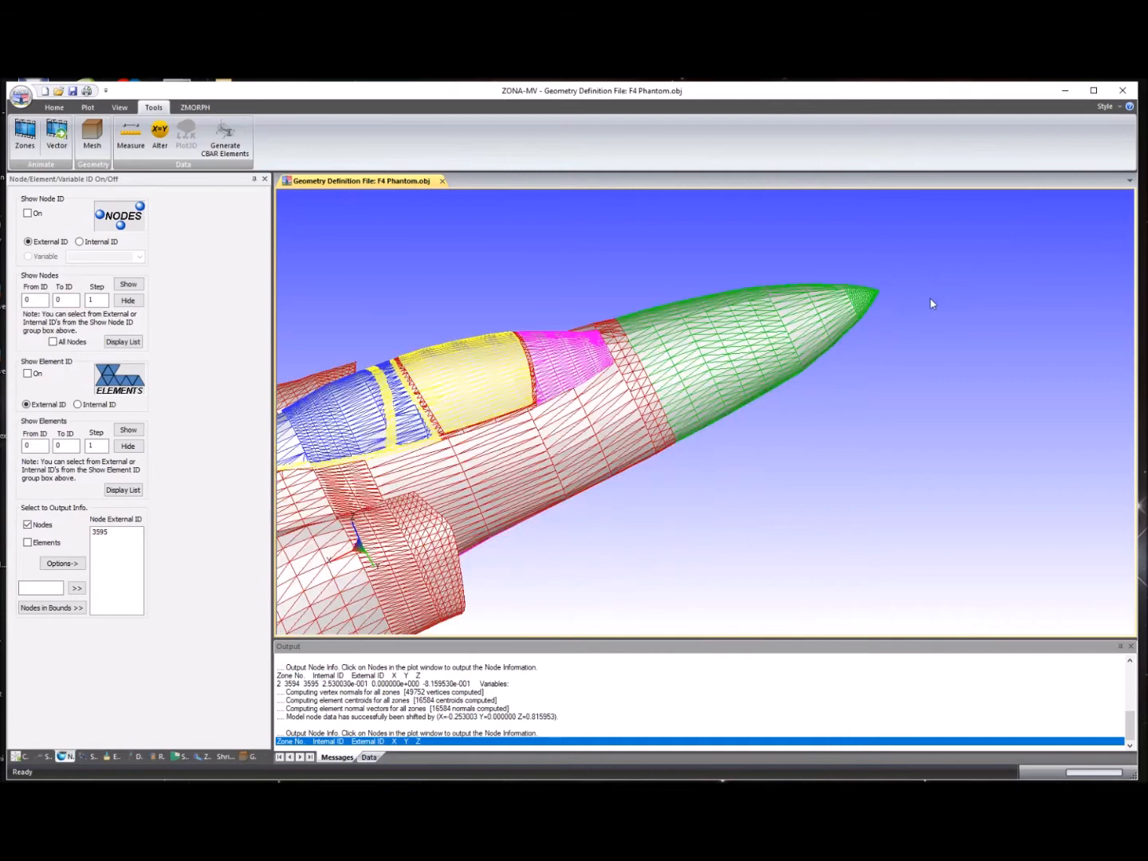
{"action": "scroll", "coordinate": [735, 297], "scroll_direction": "up", "scroll_amount": 3}
{"action": "left_click", "coordinate": [701, 269]}
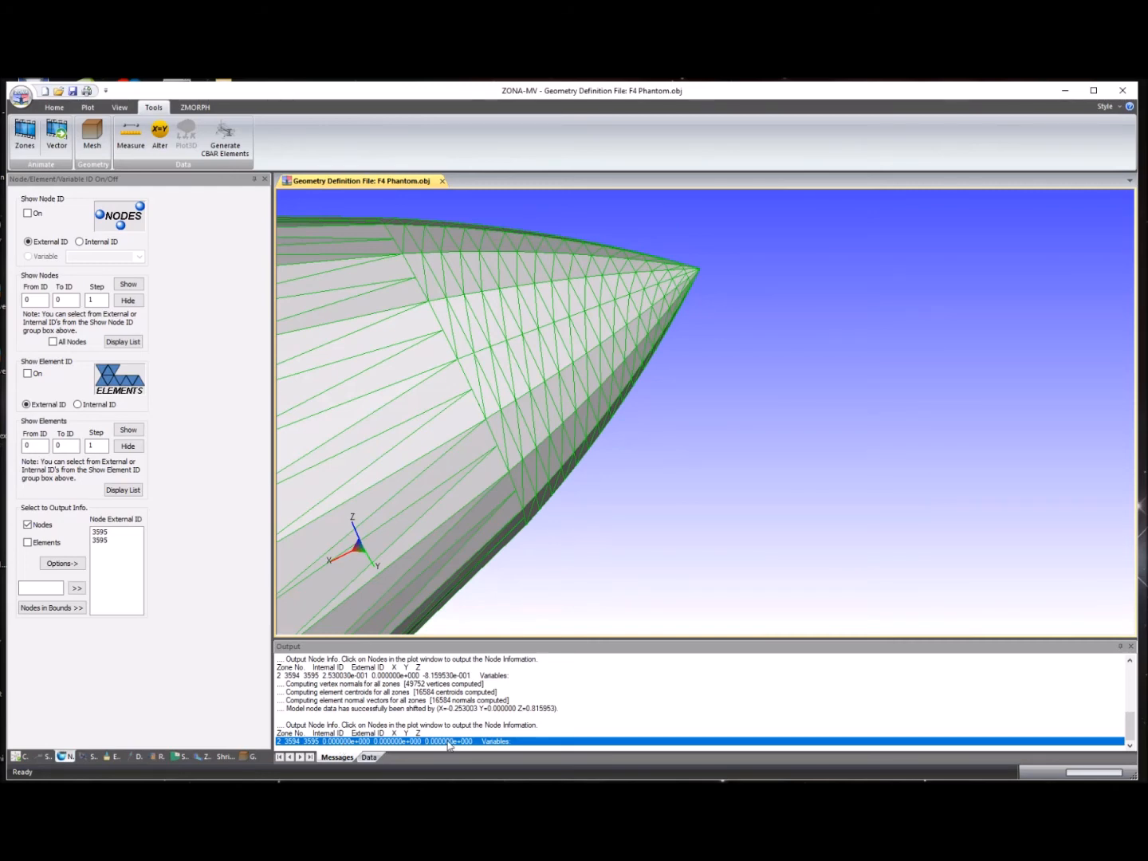
{"action": "scroll", "coordinate": [666, 474], "scroll_direction": "down", "scroll_amount": 6}
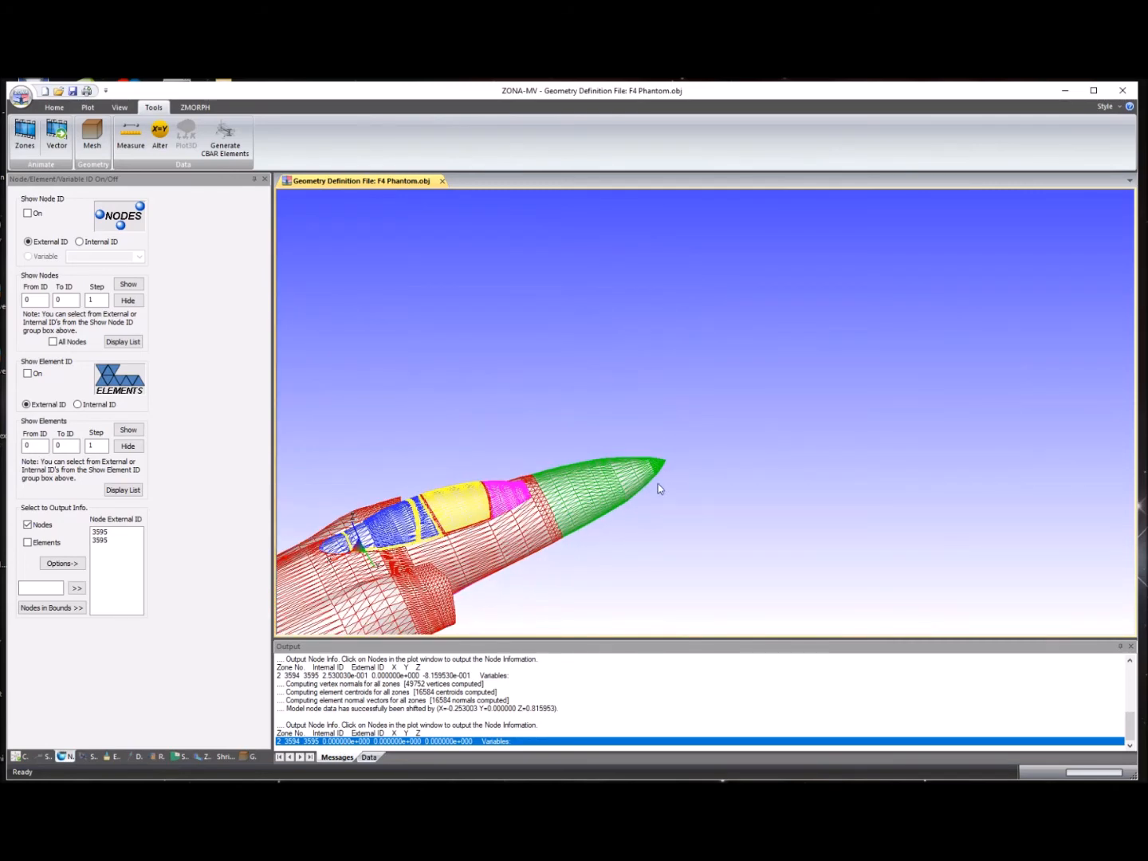
{"action": "left_click", "coordinate": [33, 526]}
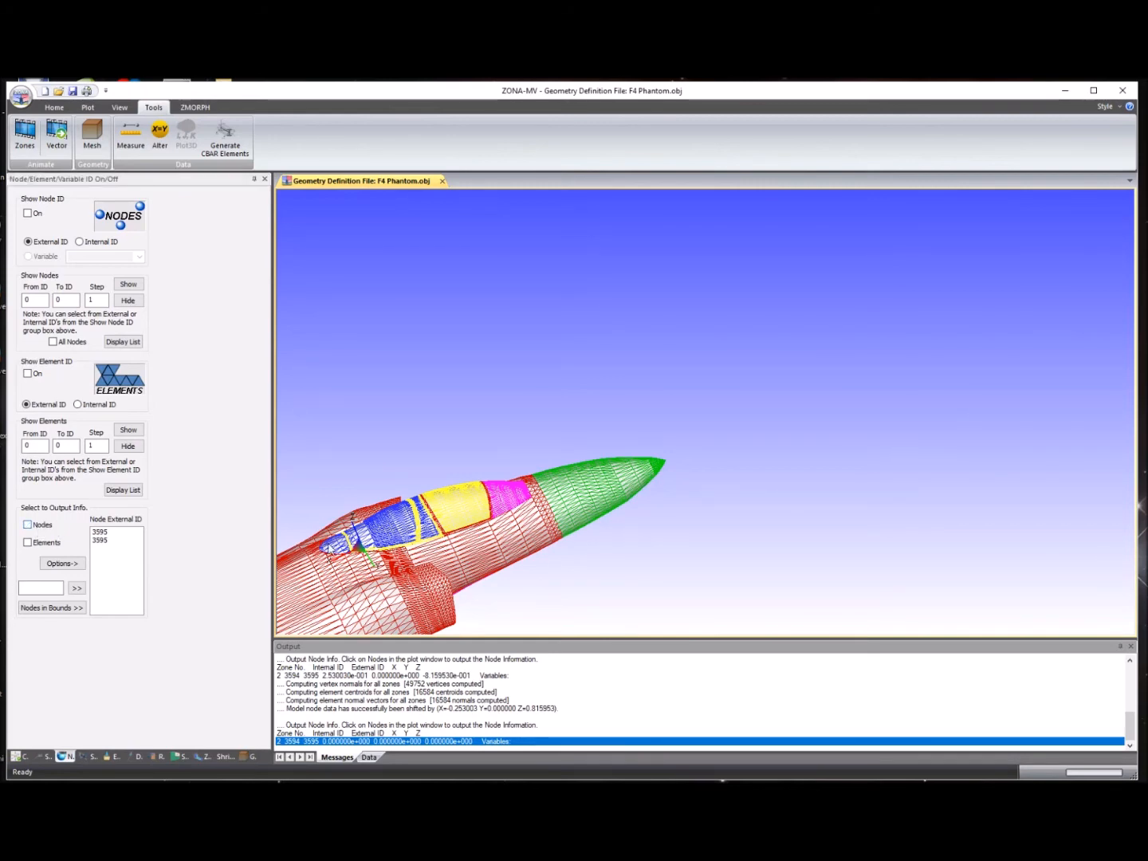
Step: Rotate the model about the point 0.0, 0.0, 0.0 with a Theta angle of 45 degrees and close the Alter Data dialog
{"action": "middle_click_drag", "start_coordinate": [385, 521], "coordinate": [672, 377]}
{"action": "scroll", "coordinate": [671, 380], "scroll_direction": "down", "scroll_amount": 5}
{"action": "middle_click_drag", "start_coordinate": [620, 488], "coordinate": [712, 456]}
{"action": "left_click_drag", "start_coordinate": [578, 480], "coordinate": [766, 410]}
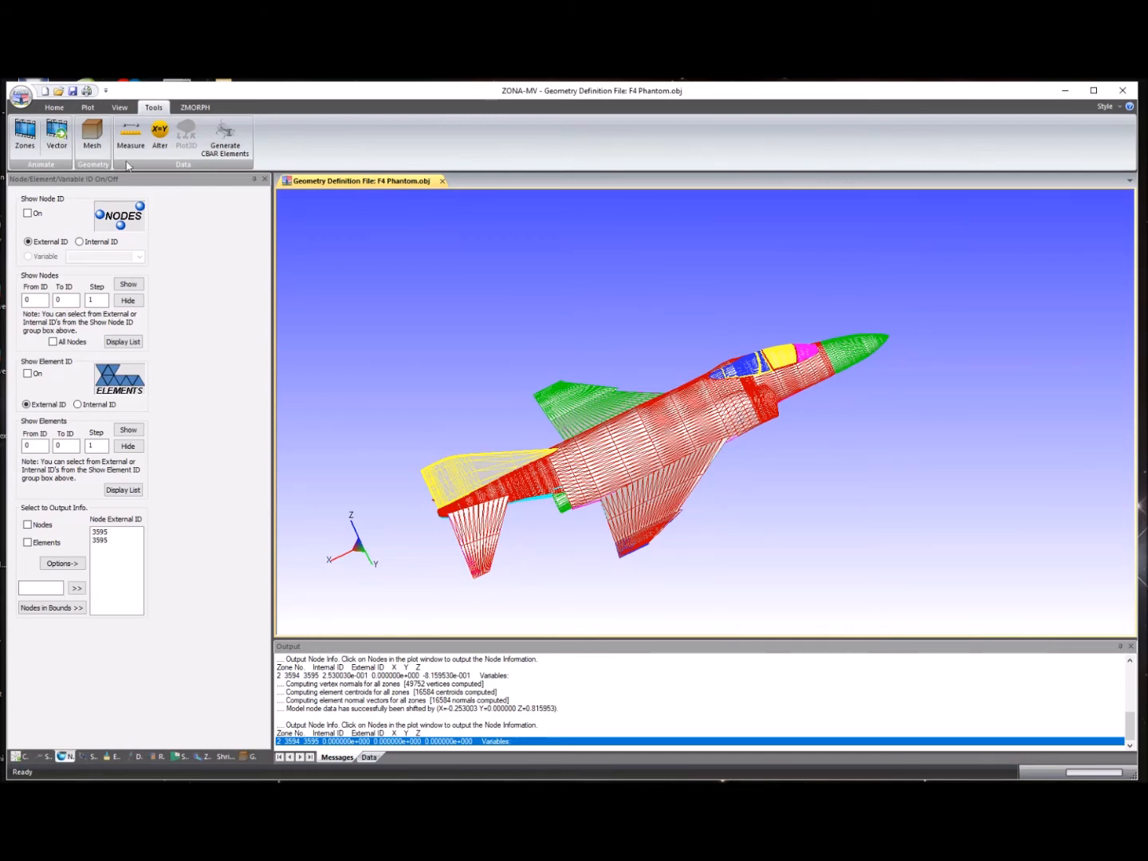
{"action": "left_click", "coordinate": [159, 134]}
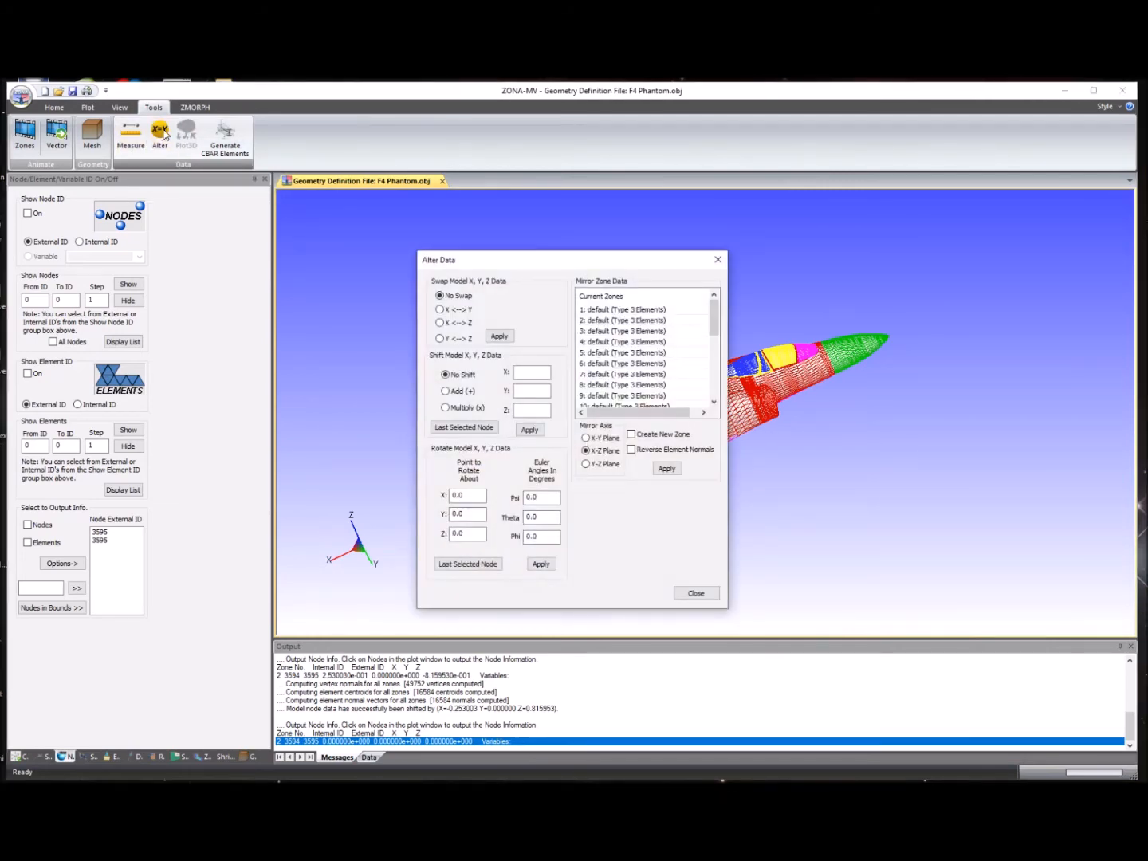
{"action": "left_click_drag", "start_coordinate": [547, 259], "coordinate": [204, 263]}
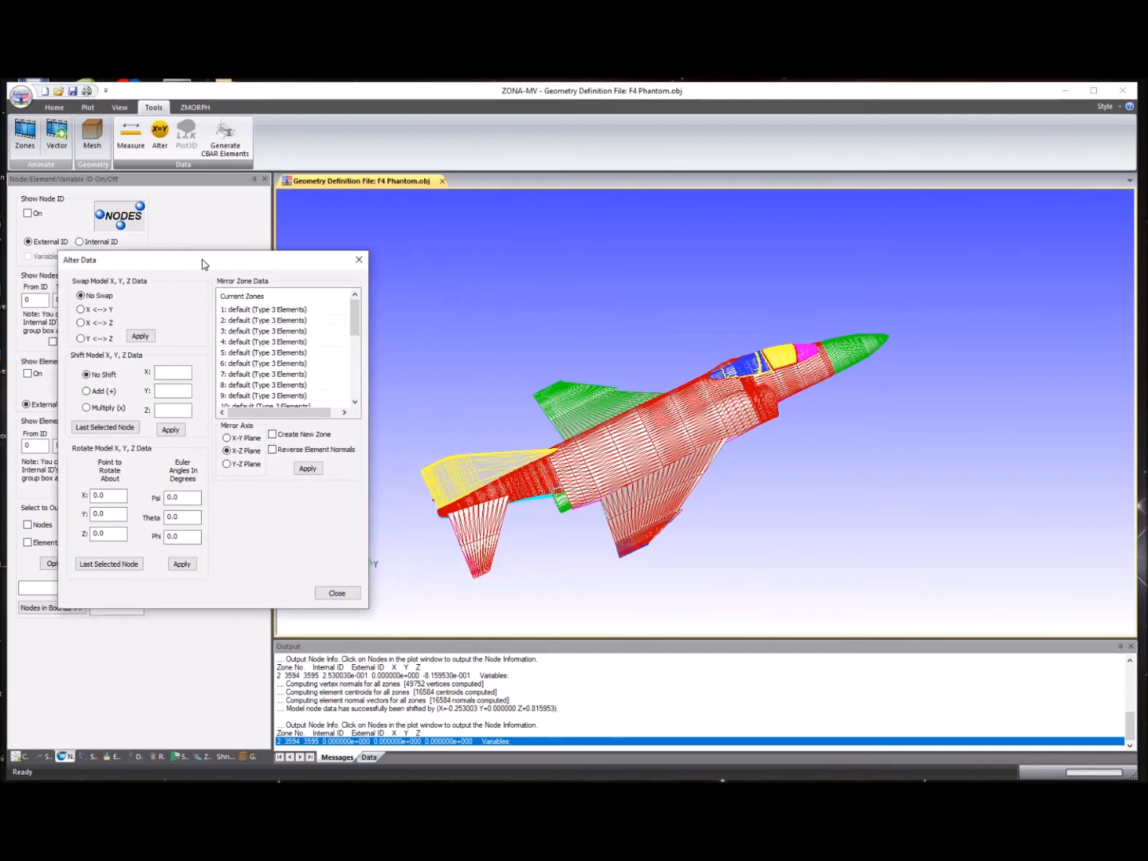
{"action": "left_click", "coordinate": [167, 371]}
{"action": "left_click_drag", "start_coordinate": [227, 260], "coordinate": [228, 216]}
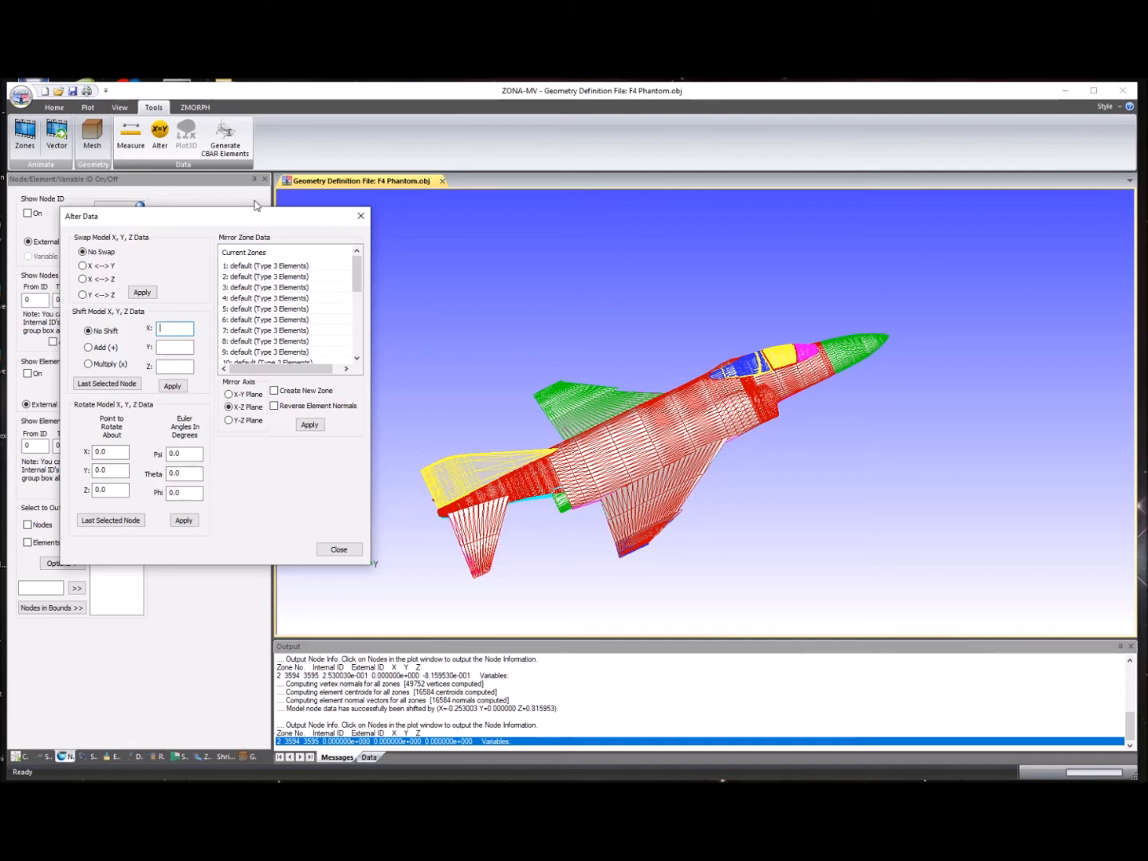
{"action": "left_click_drag", "start_coordinate": [255, 214], "coordinate": [231, 169]}
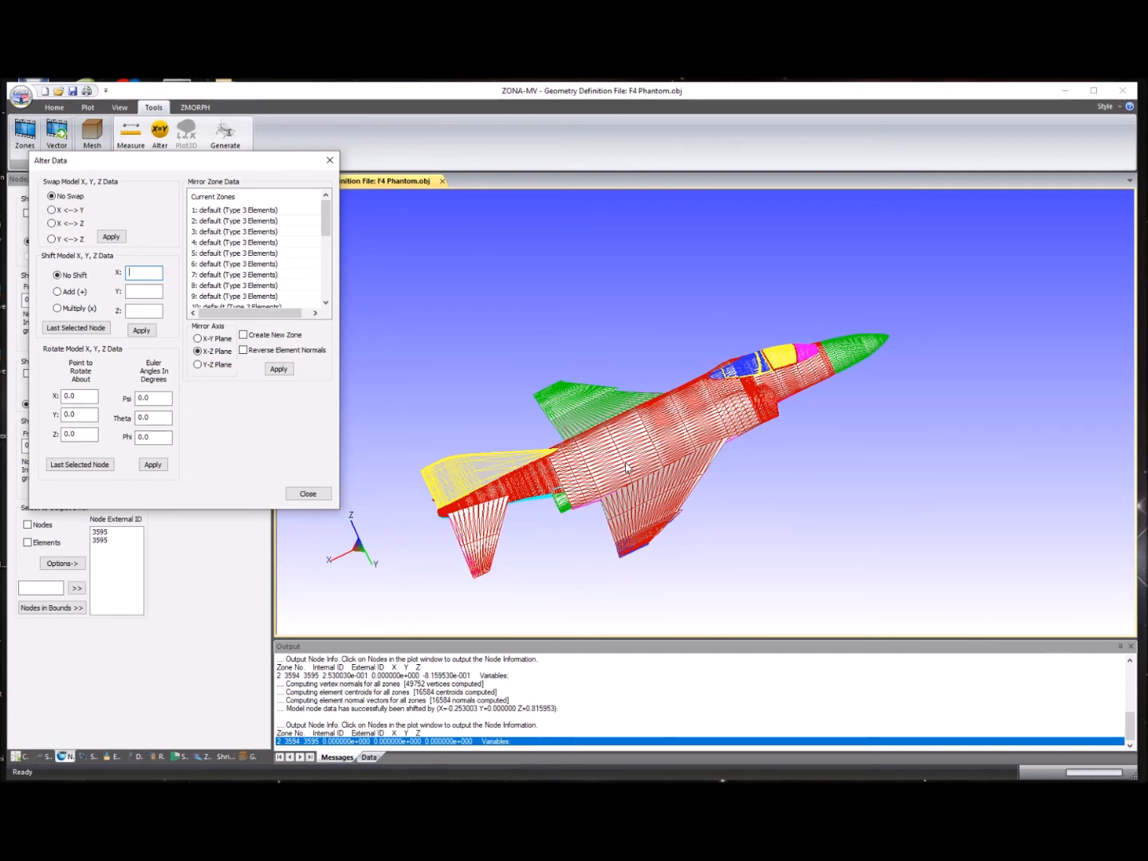
{"action": "left_click", "coordinate": [139, 416]}
{"action": "type", "text": "45"}
{"action": "left_click", "coordinate": [151, 466]}
{"action": "left_click", "coordinate": [326, 495]}
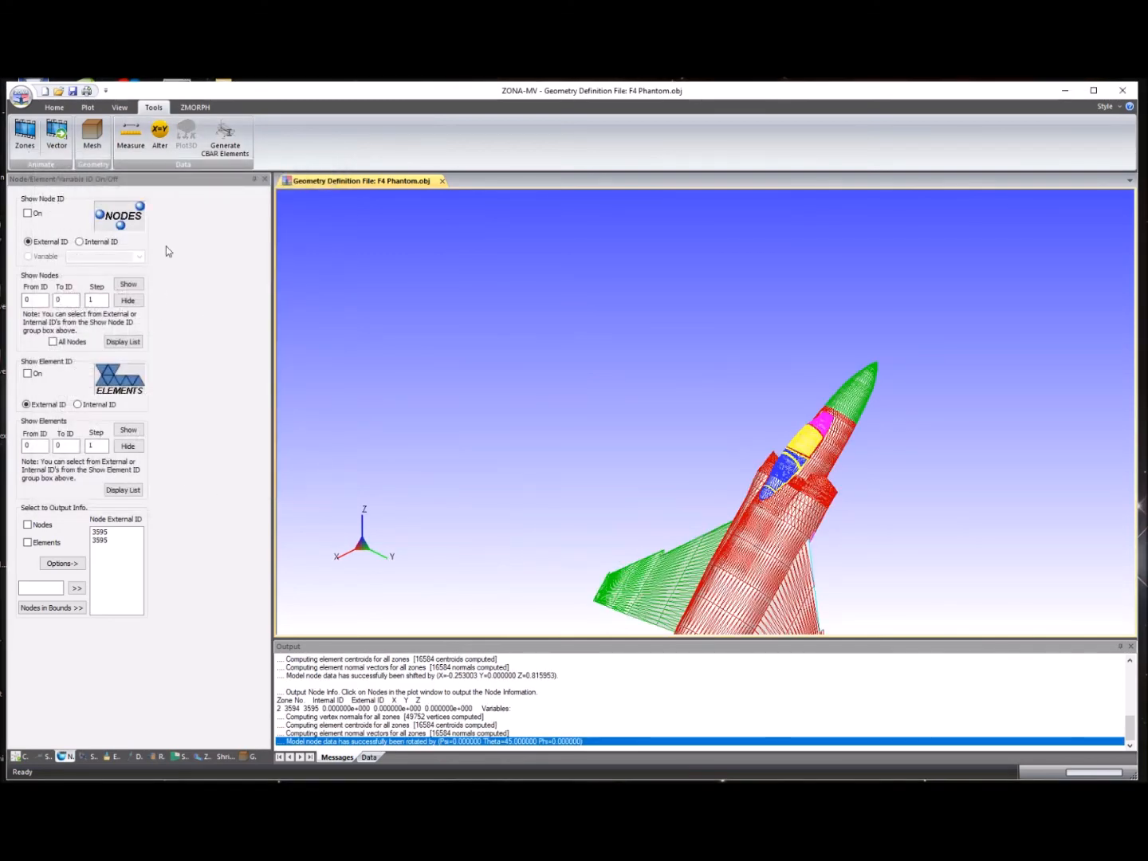
Step: Turn on the workplane display for the rotated aircraft
{"action": "scroll", "coordinate": [804, 410], "scroll_direction": "down", "scroll_amount": 3}
{"action": "middle_click_drag", "start_coordinate": [755, 457], "coordinate": [625, 386]}
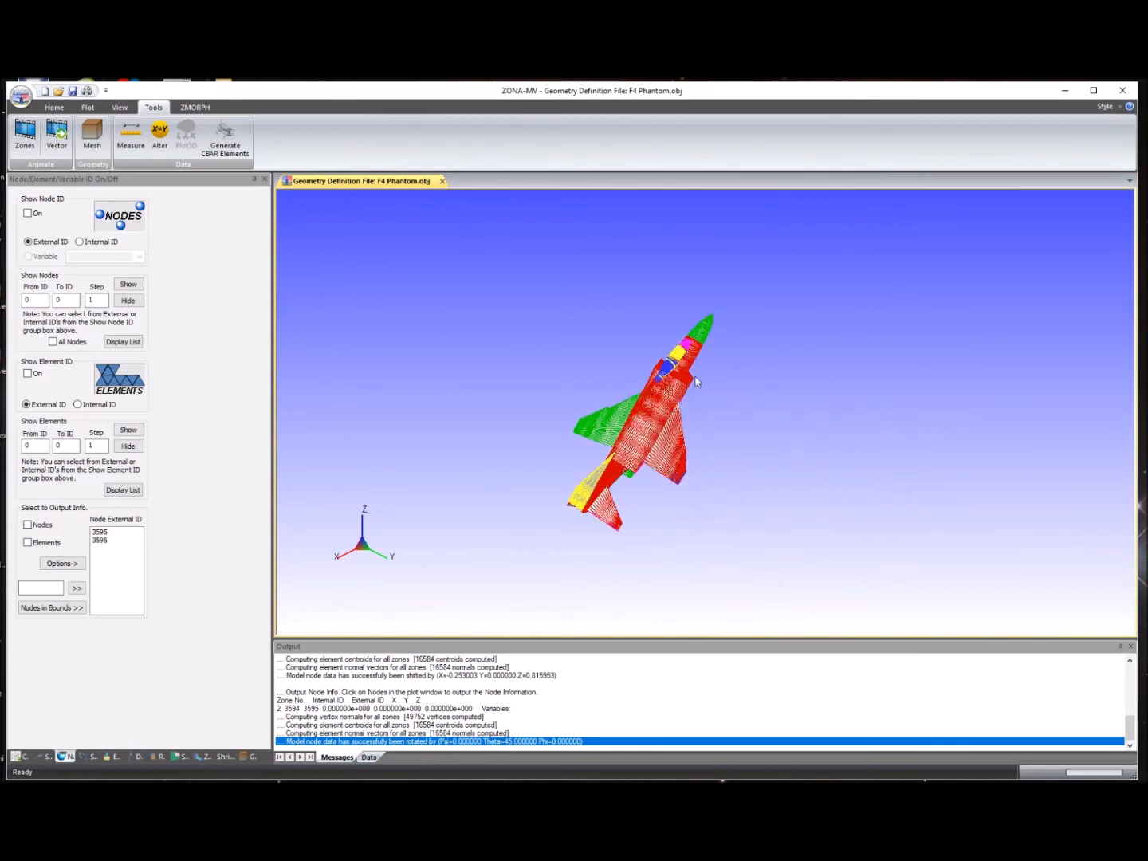
{"action": "left_click", "coordinate": [89, 107]}
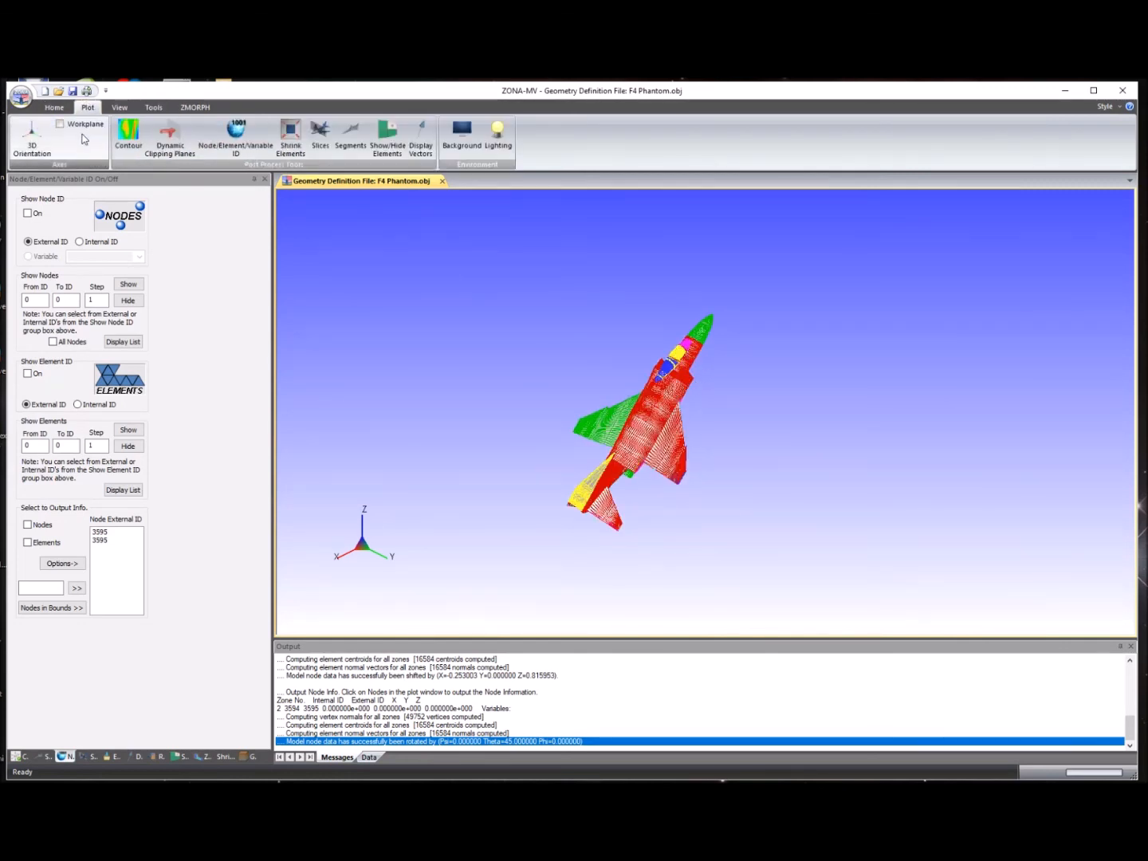
{"action": "left_click", "coordinate": [62, 124]}
{"action": "middle_click_drag", "start_coordinate": [329, 232], "coordinate": [406, 272]}
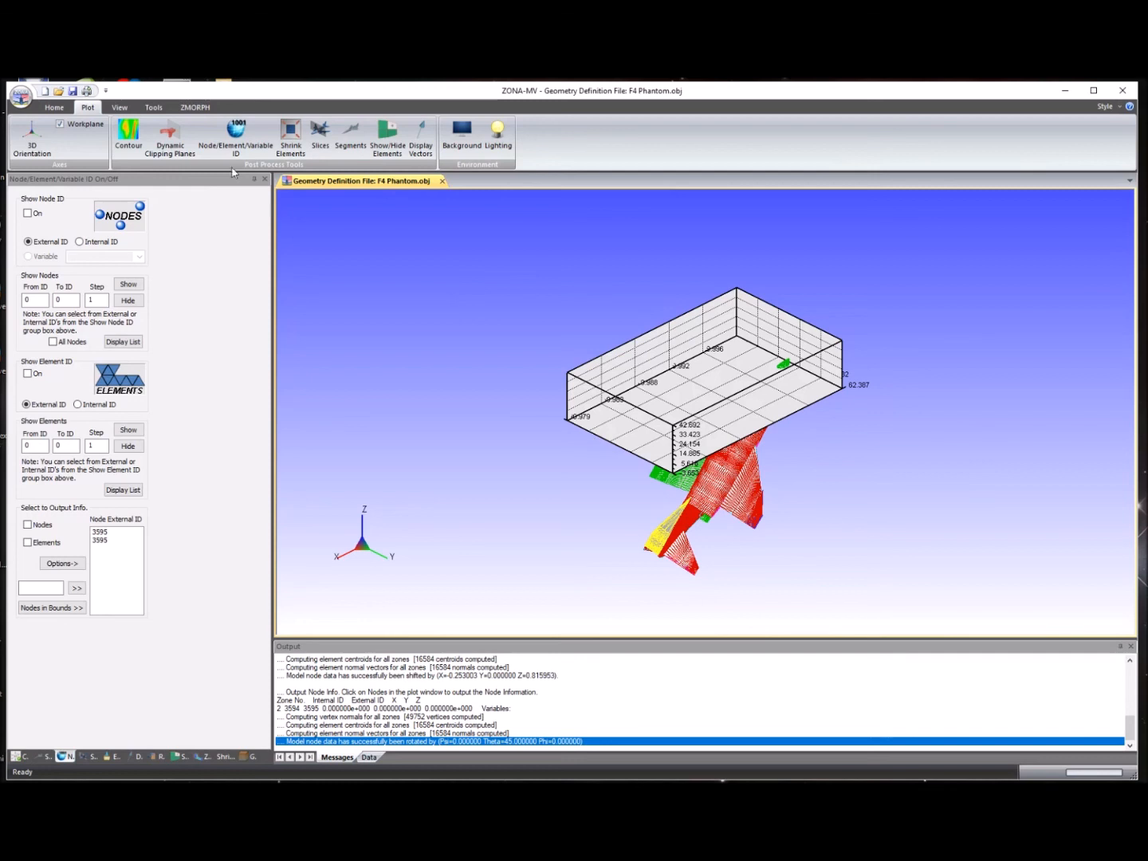
Step: Reset the view state so the workplane box is redrawn around the rotated aircraft
{"action": "left_click", "coordinate": [120, 107]}
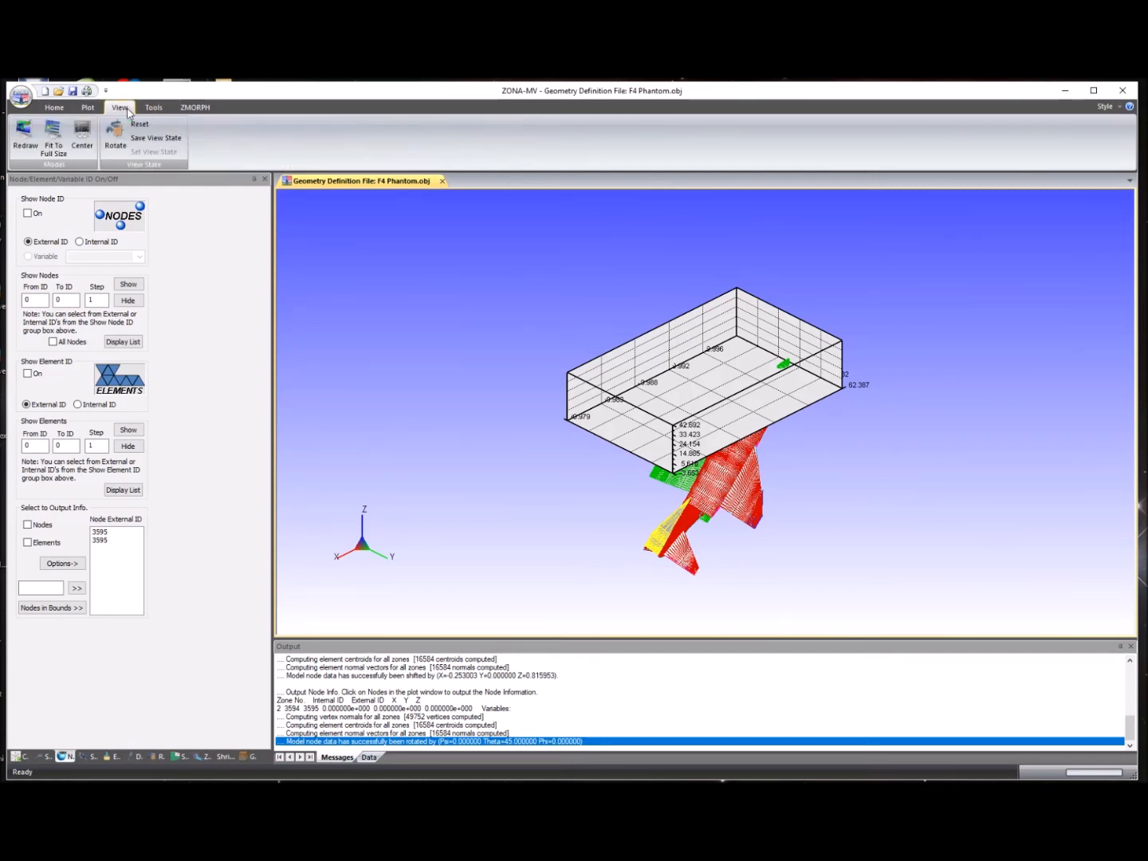
{"action": "left_click", "coordinate": [137, 124]}
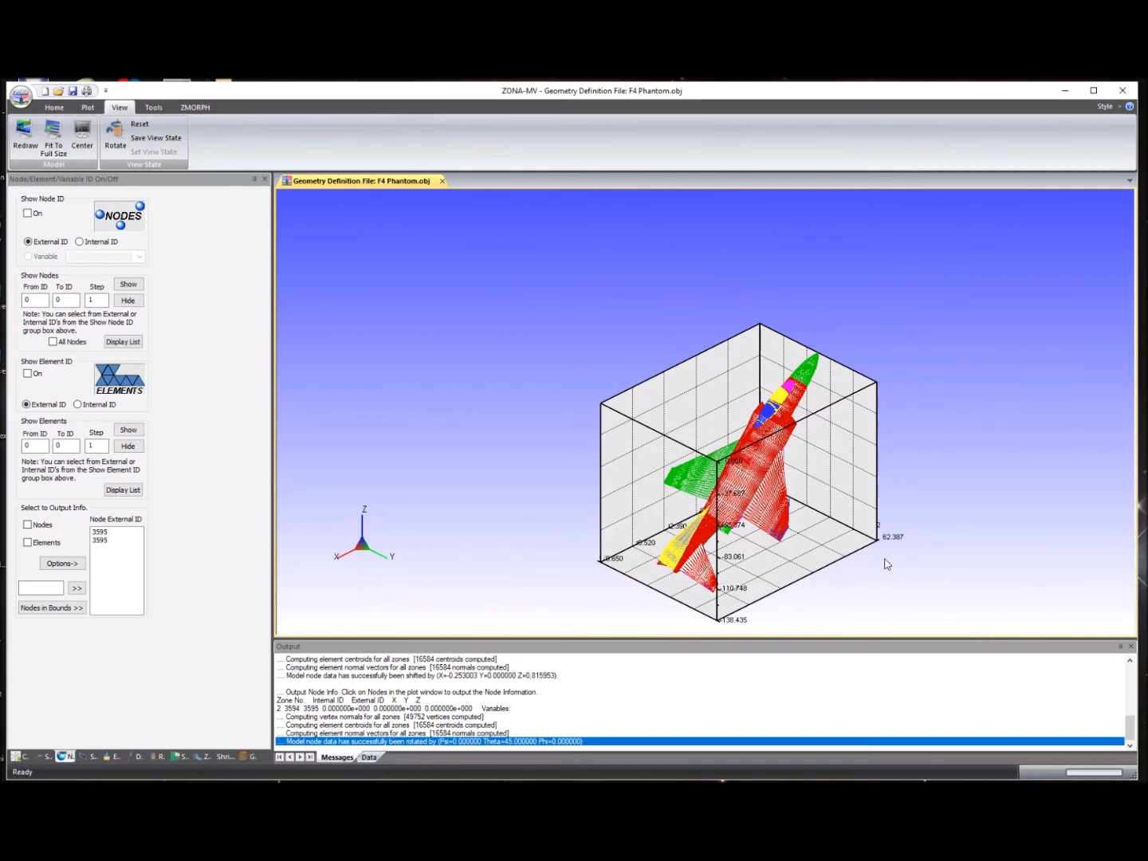
{"action": "middle_click_drag", "start_coordinate": [884, 559], "coordinate": [806, 501]}
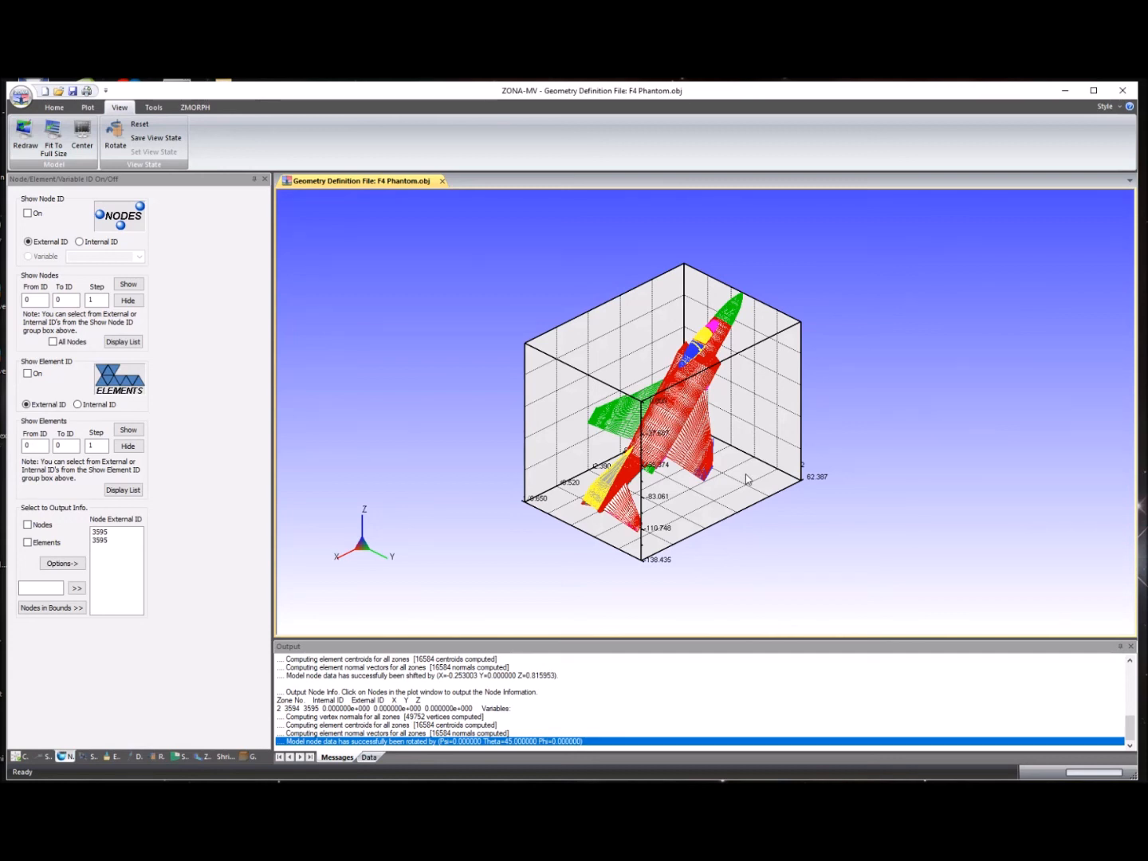
Step: Examine the rotated aircraft's orientation against the workplane grid from the side and at an oblique angle
{"action": "left_click", "coordinate": [20, 757]}
{"action": "left_click_drag", "start_coordinate": [767, 546], "coordinate": [699, 461]}
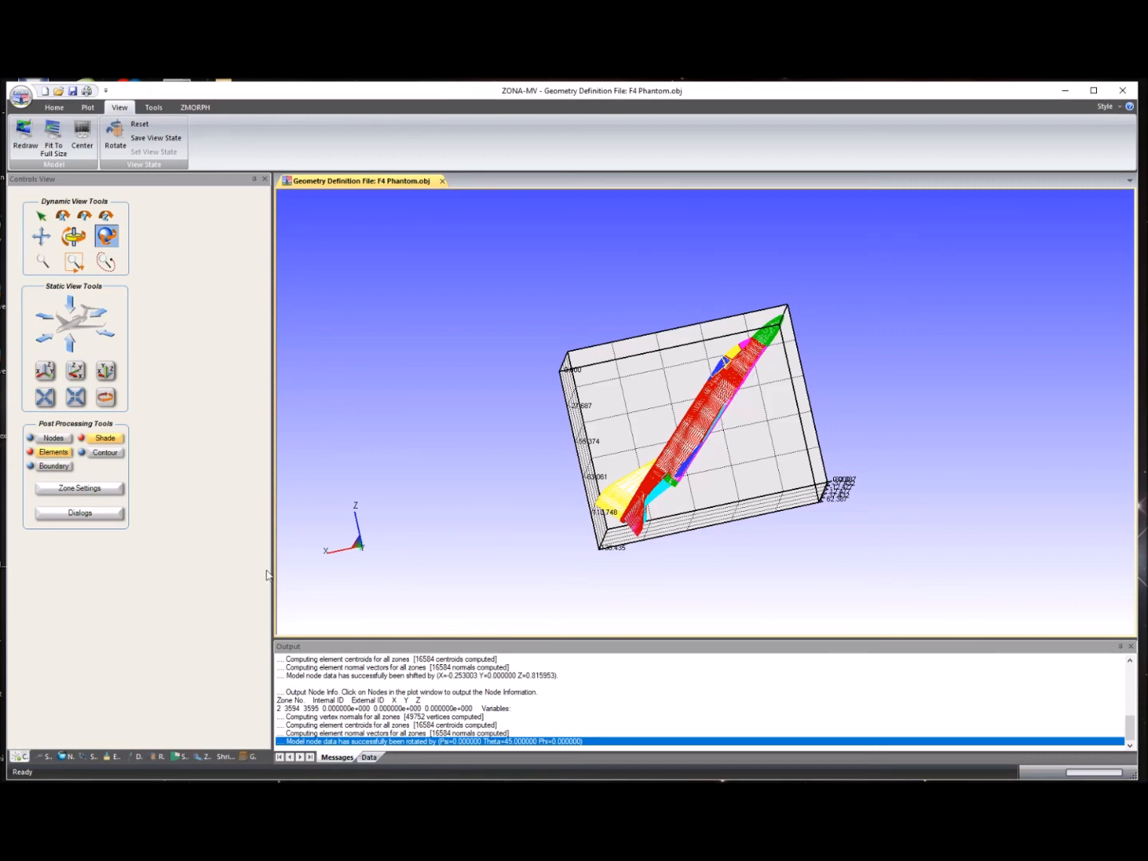
{"action": "left_click_drag", "start_coordinate": [469, 505], "coordinate": [502, 510]}
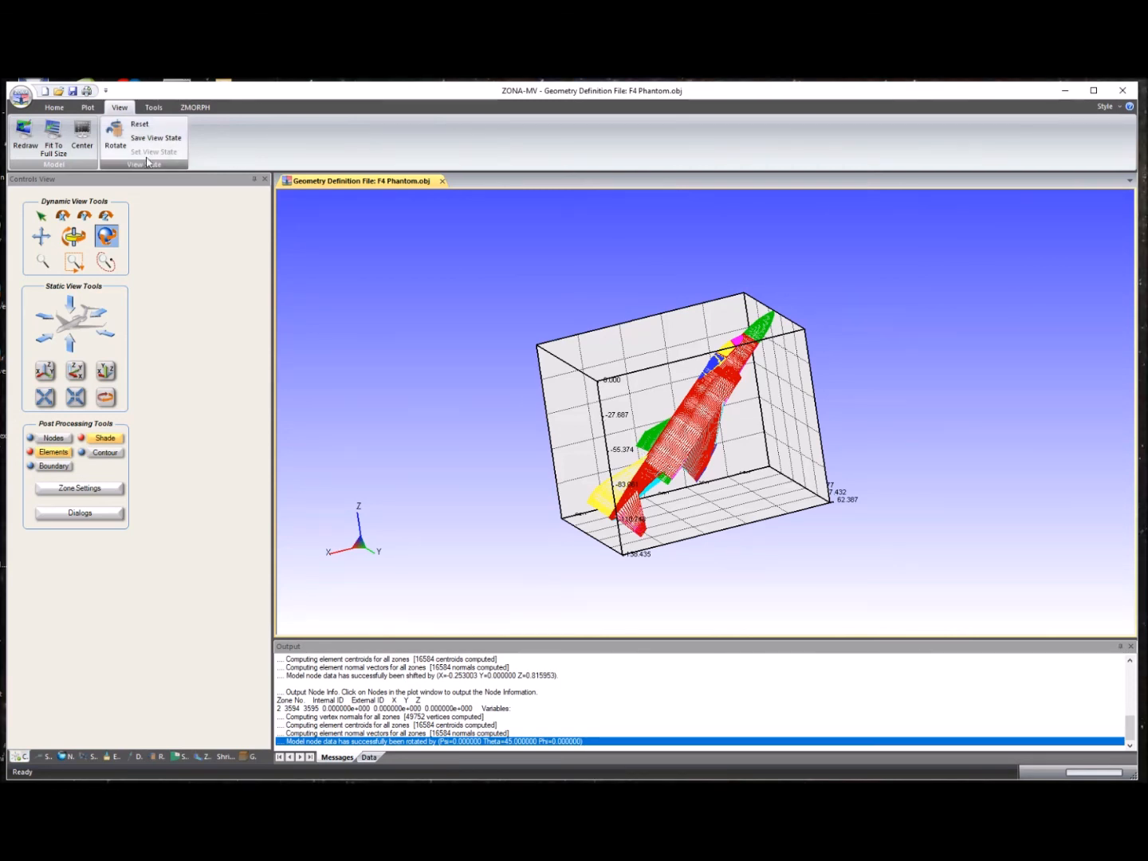
Step: Open the Alter Data dialog again
{"action": "left_click", "coordinate": [153, 106]}
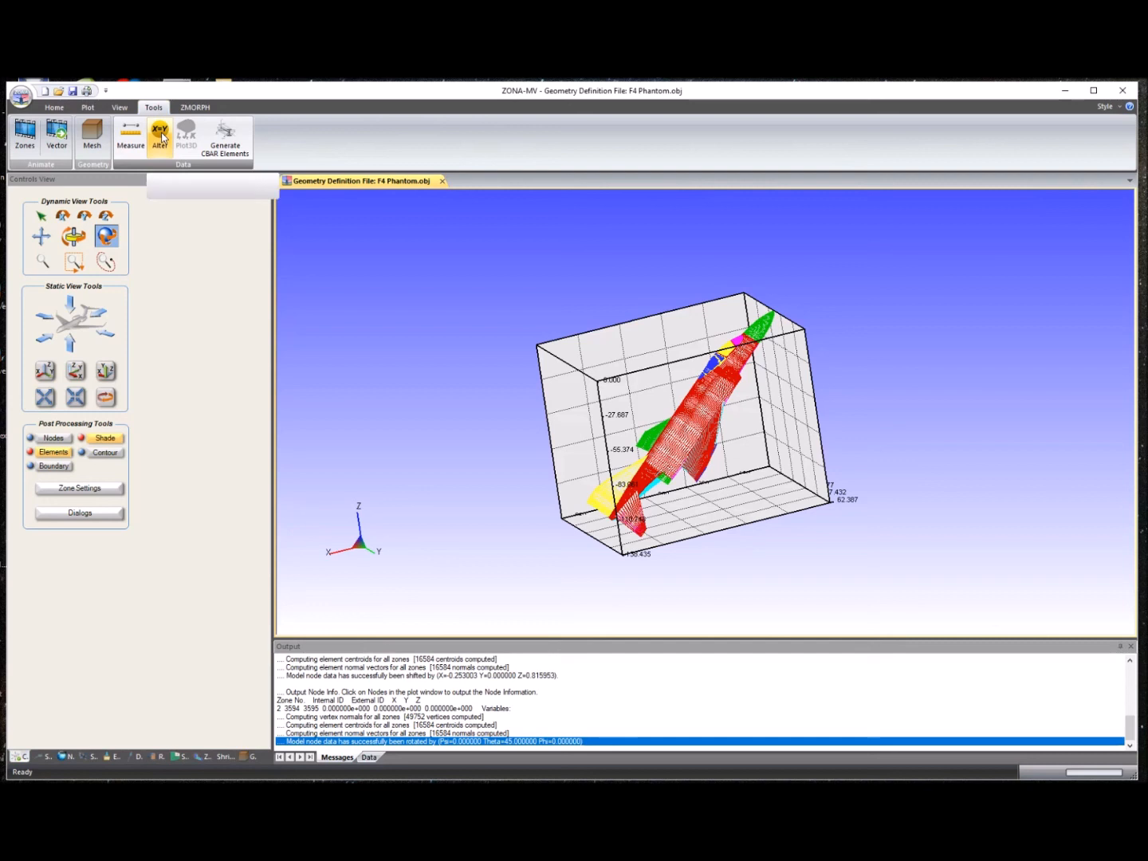